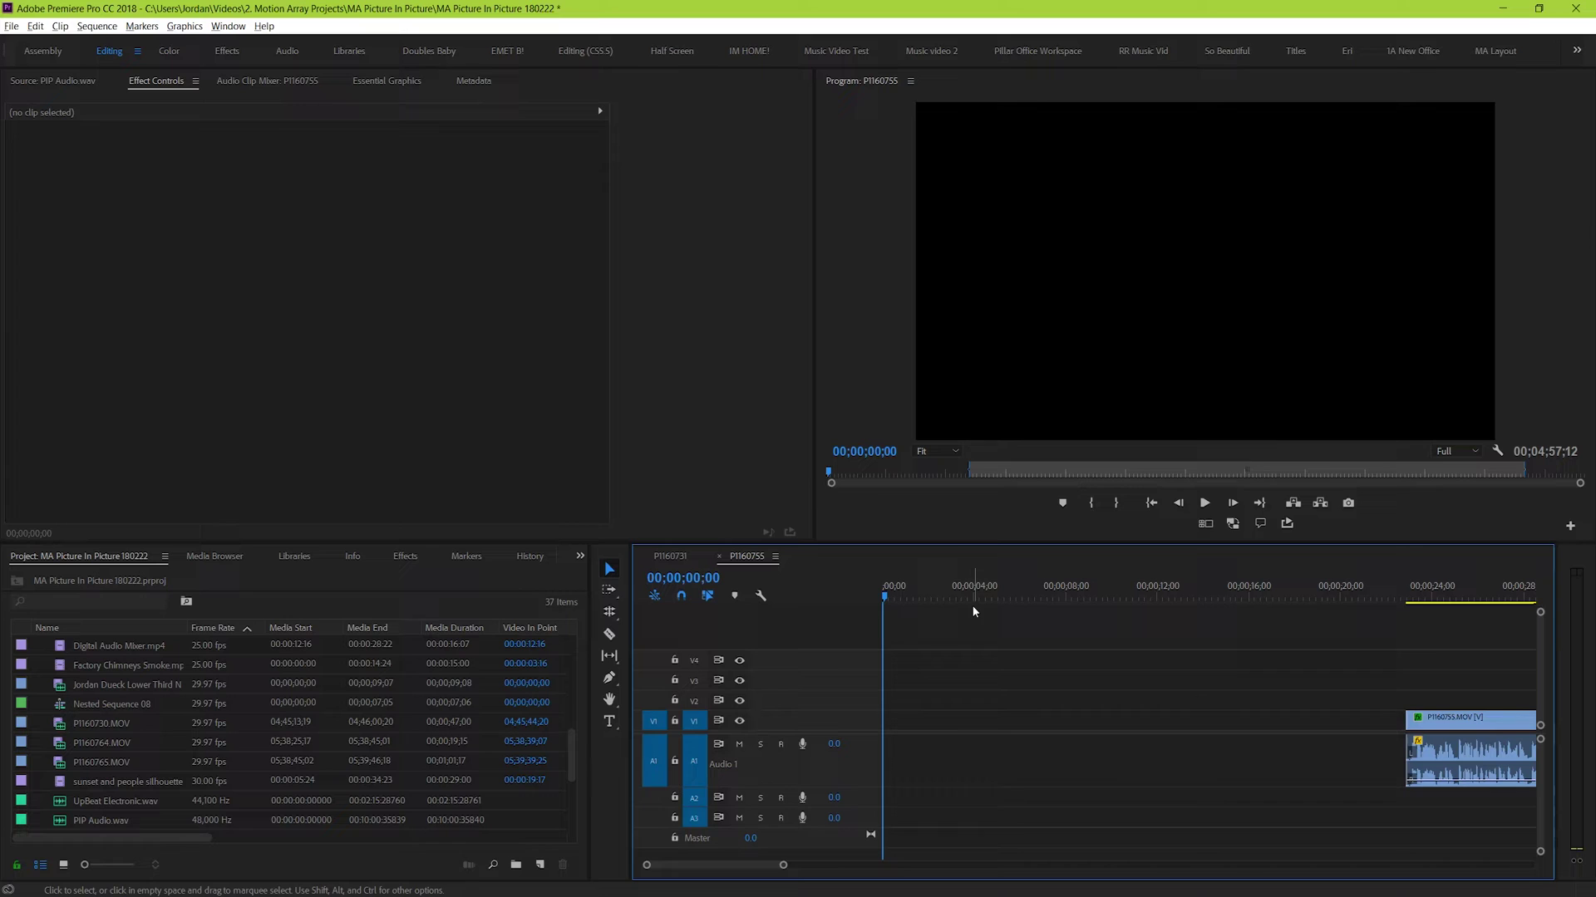
Place P1160755.MOV at the sequence start and enlarge it to 137 scale
left_click_drag(1412, 752, 887, 752)
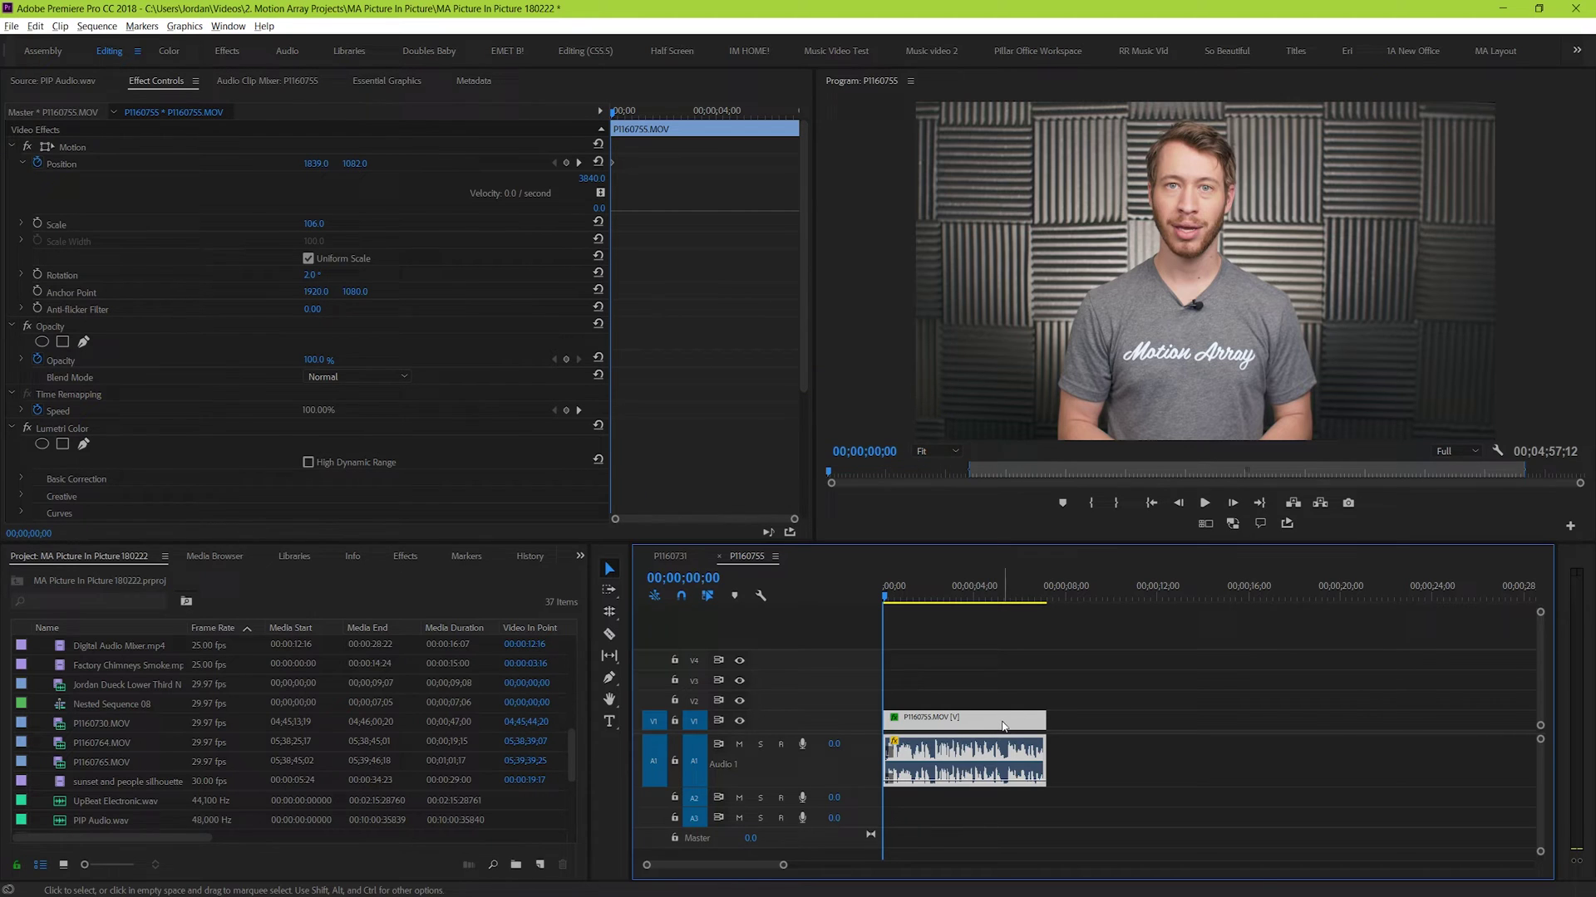
mouse_move(314, 223)
left_mouse_down()
mouse_move(363, 223)
mouse_move(333, 192)
mouse_move(303, 231)
left_mouse_up()
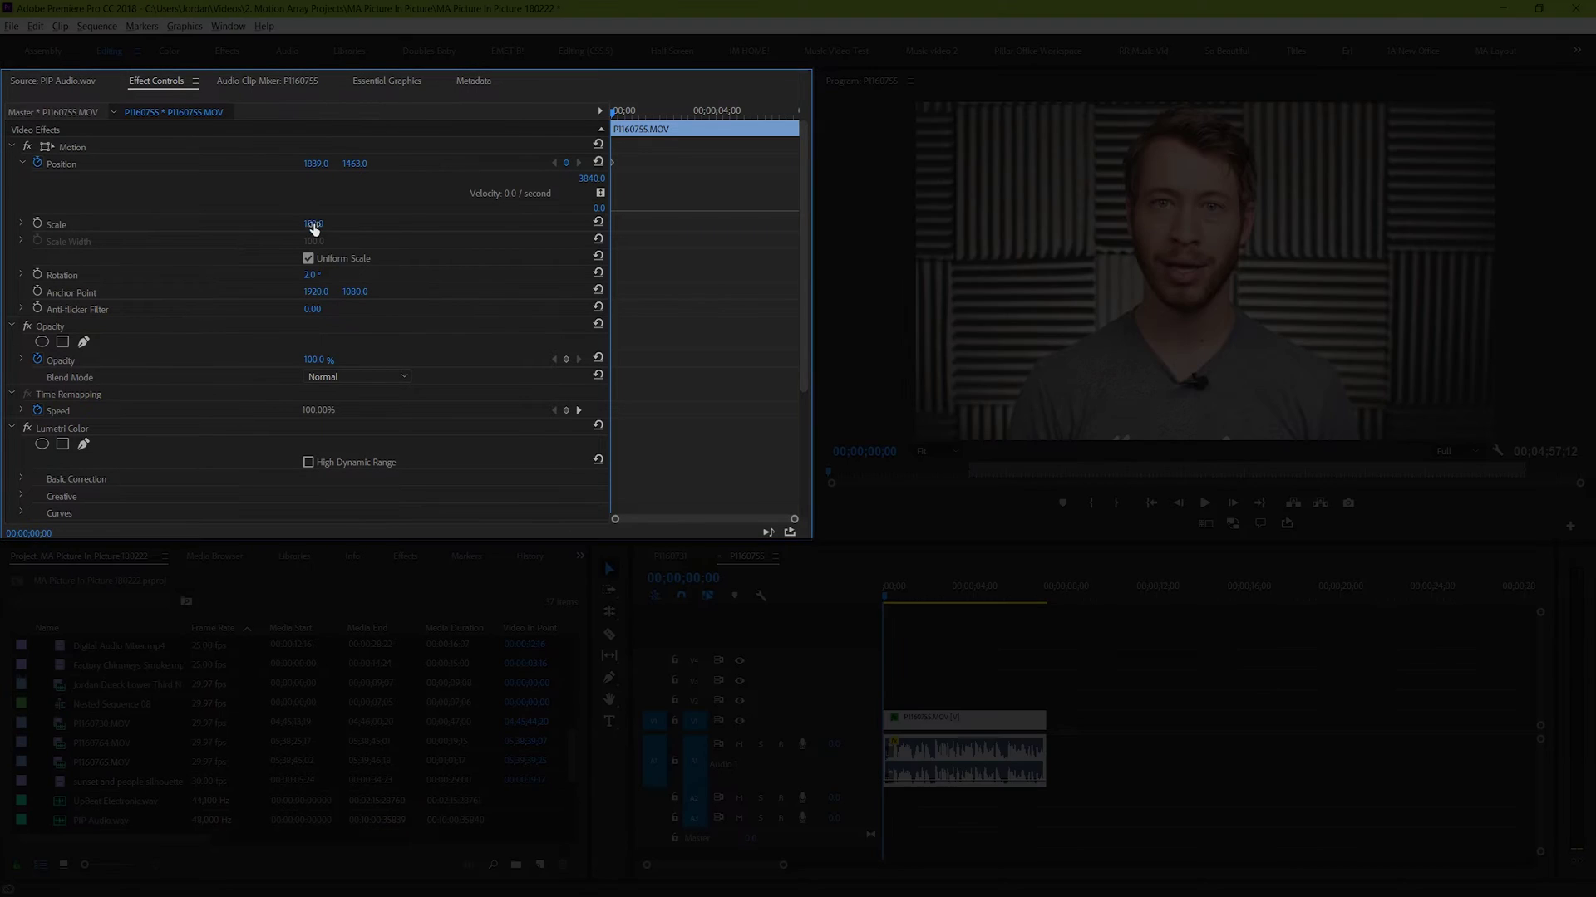
left_click_drag(312, 224, 282, 225)
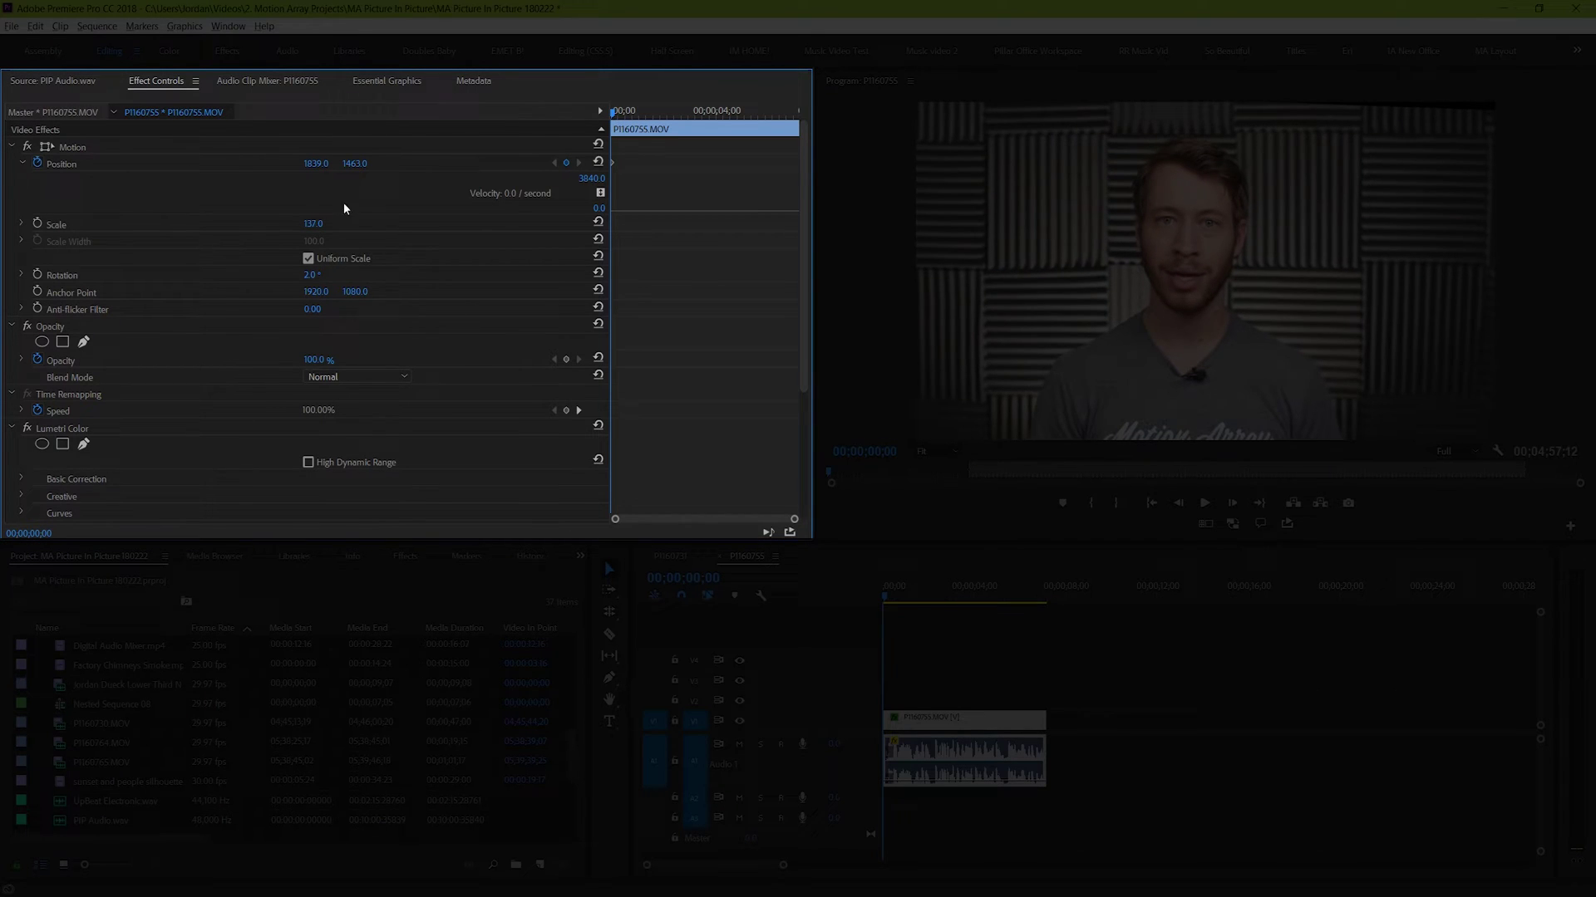
Keyframe the speaker's horizontal Position from 1939 at 0;00 to 1293 at 0;17
left_click_drag(354, 163, 295, 162)
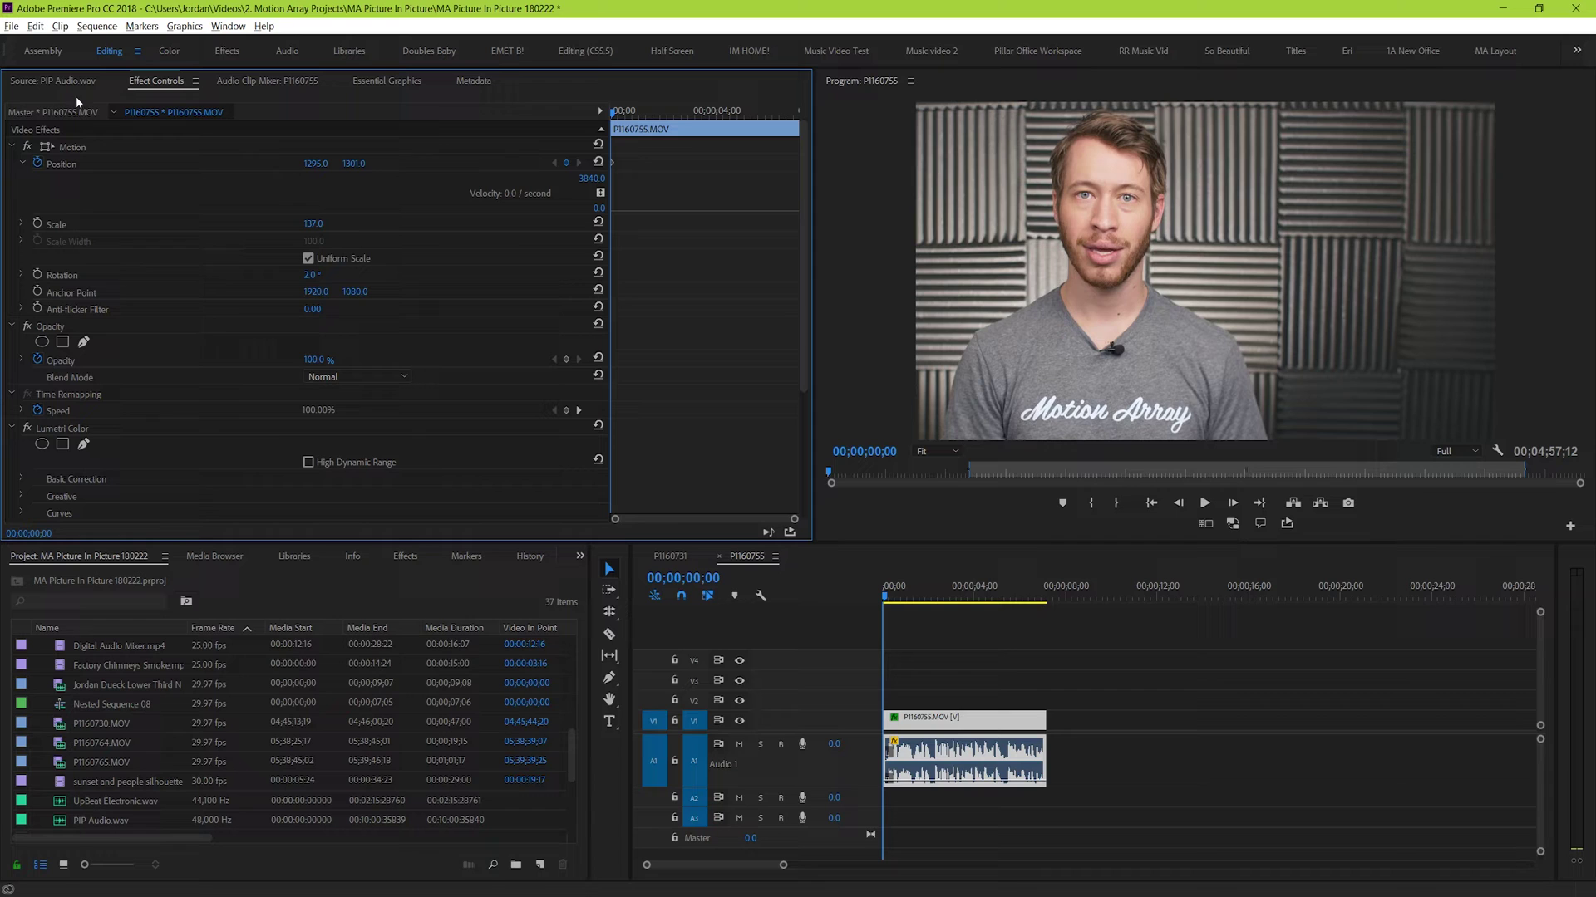
left_click_drag(315, 163, 390, 164)
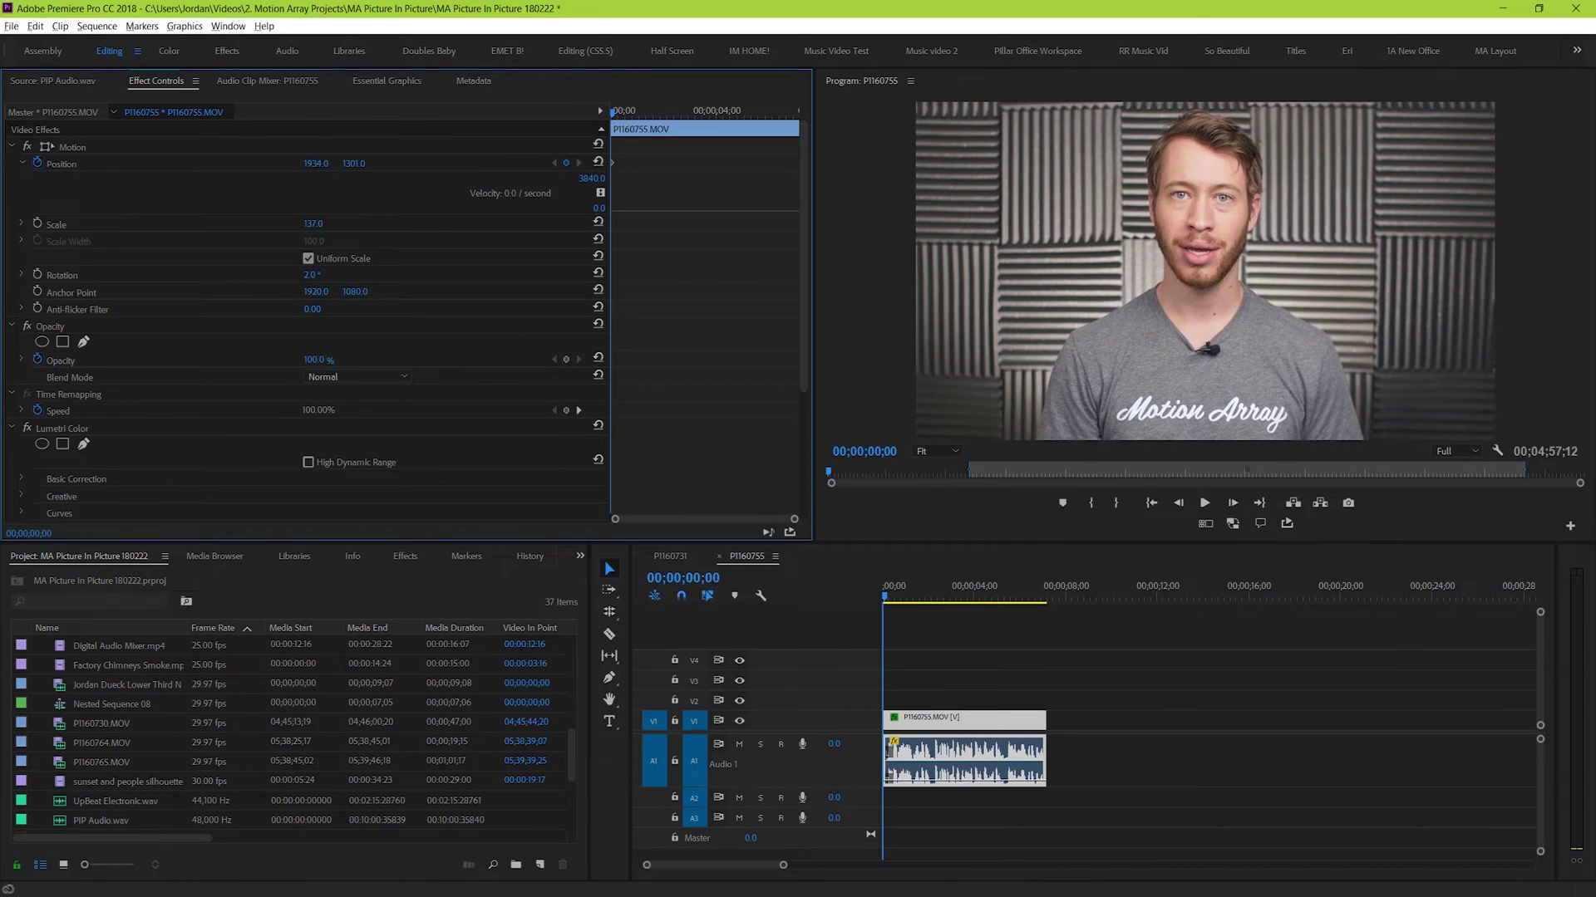
left_click(896, 598)
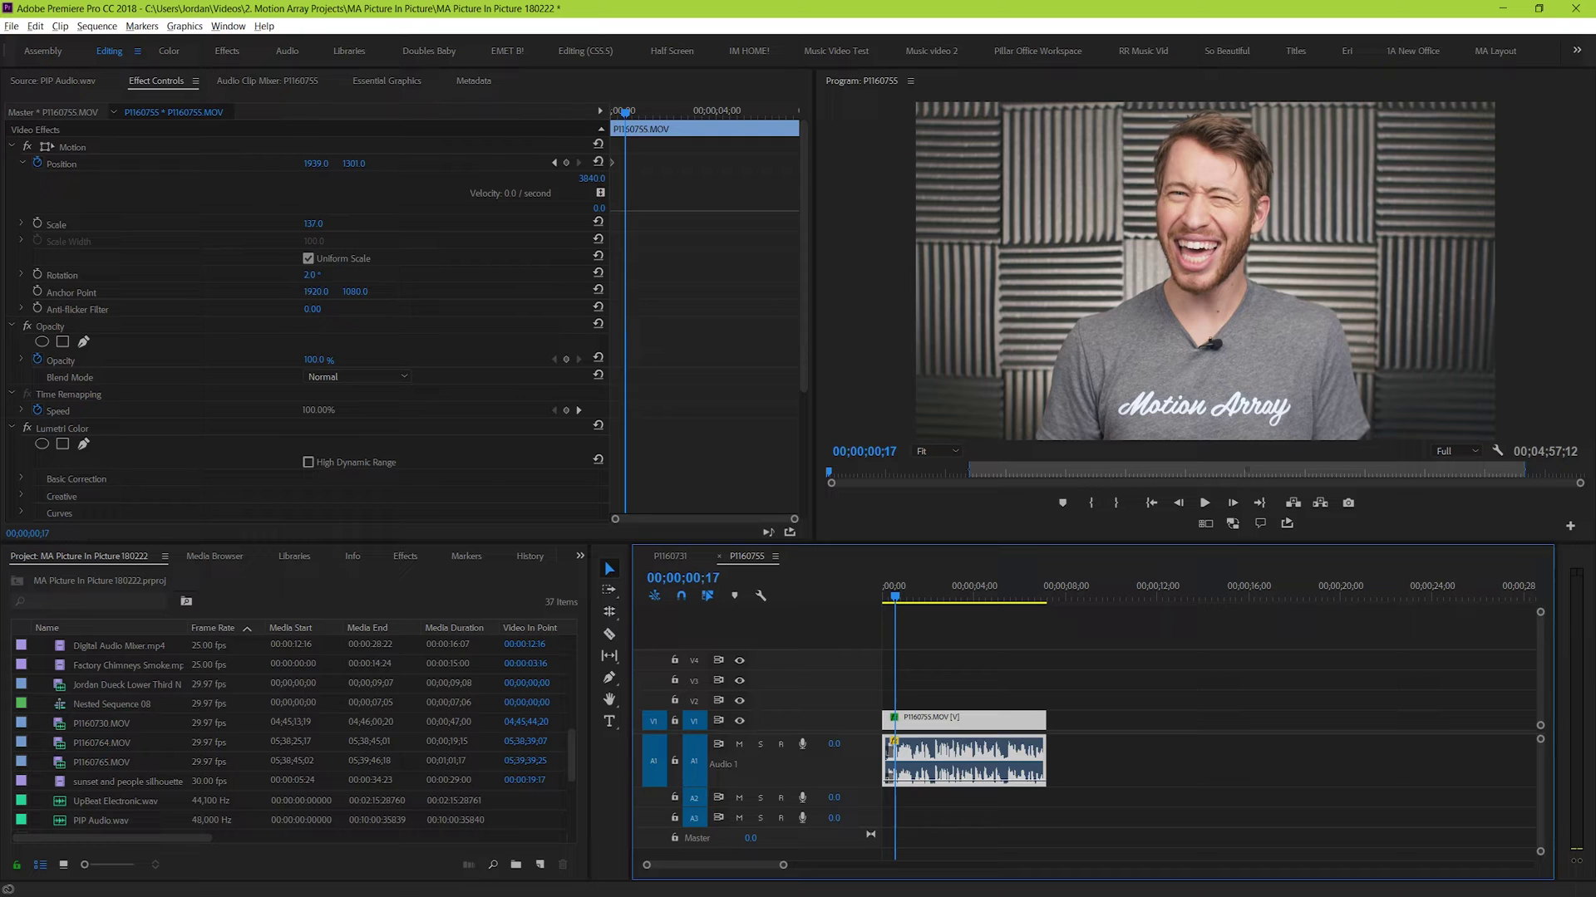
left_click(153, 177)
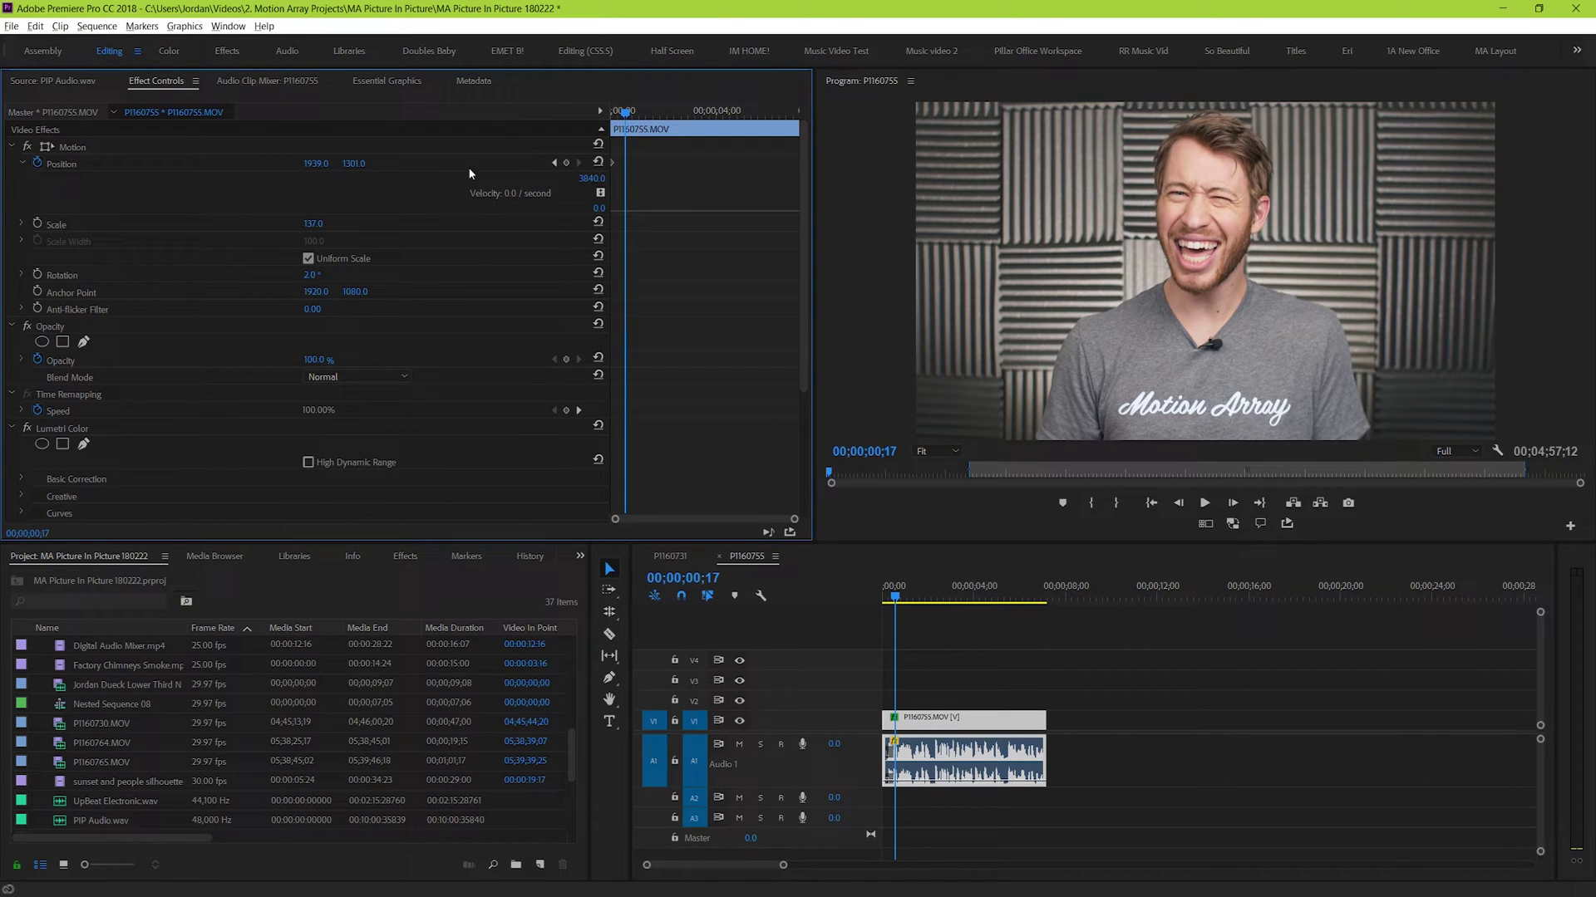
key("space")
Apply Ease In/Ease Out to the Position keyframes and play back the slide
left_click(624, 162)
right_click(625, 162)
mouse_move(685, 276)
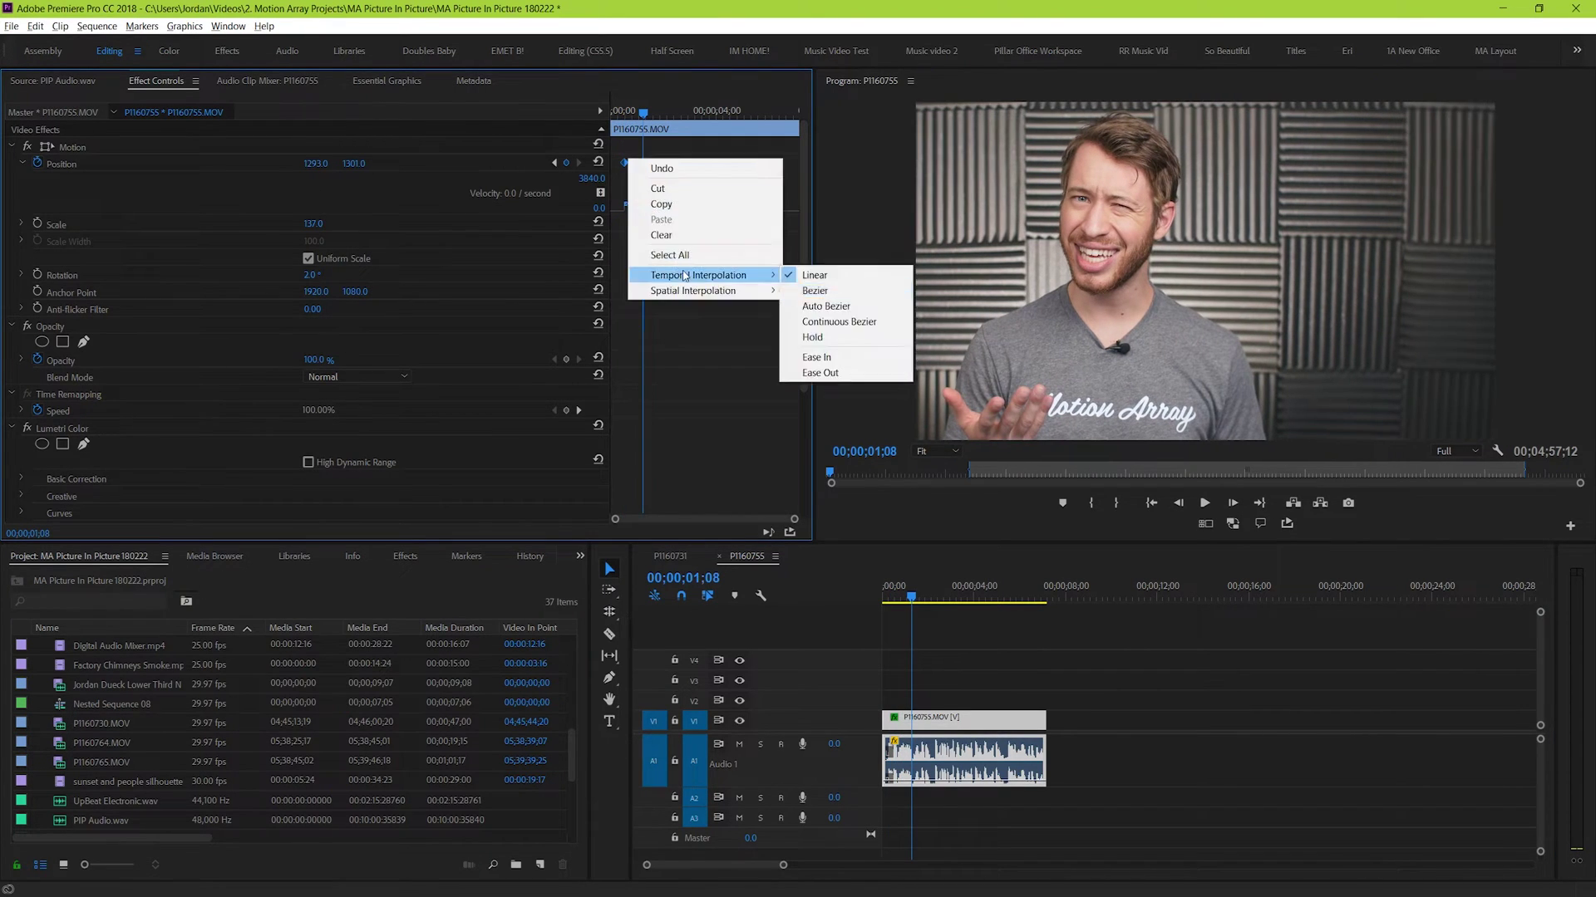
left_click(820, 372)
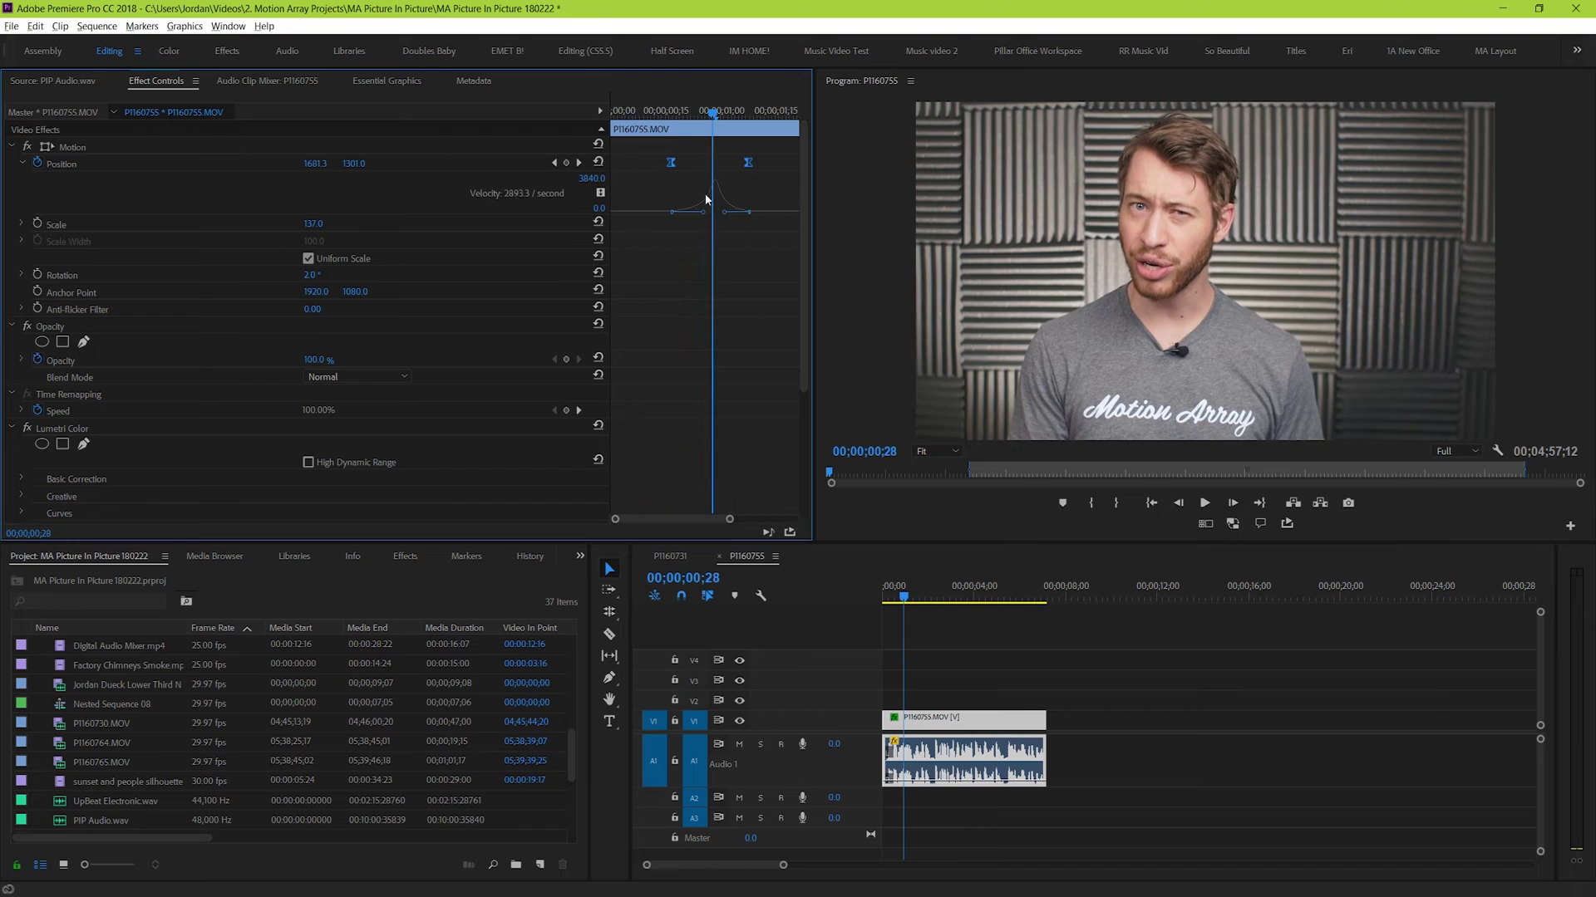
left_click(665, 113)
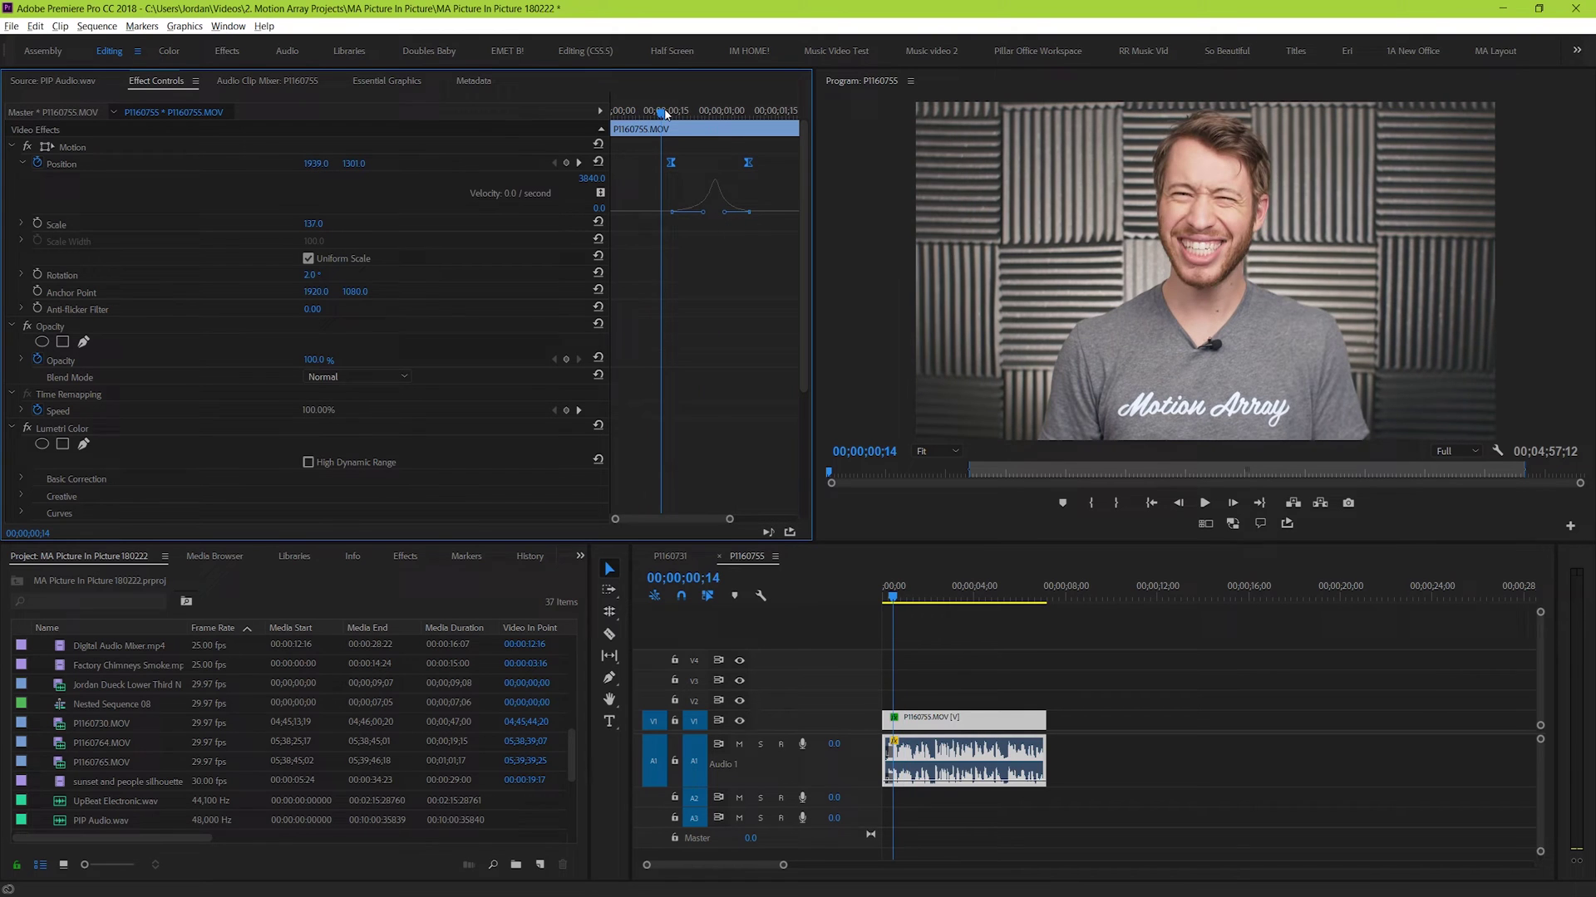
key("space")
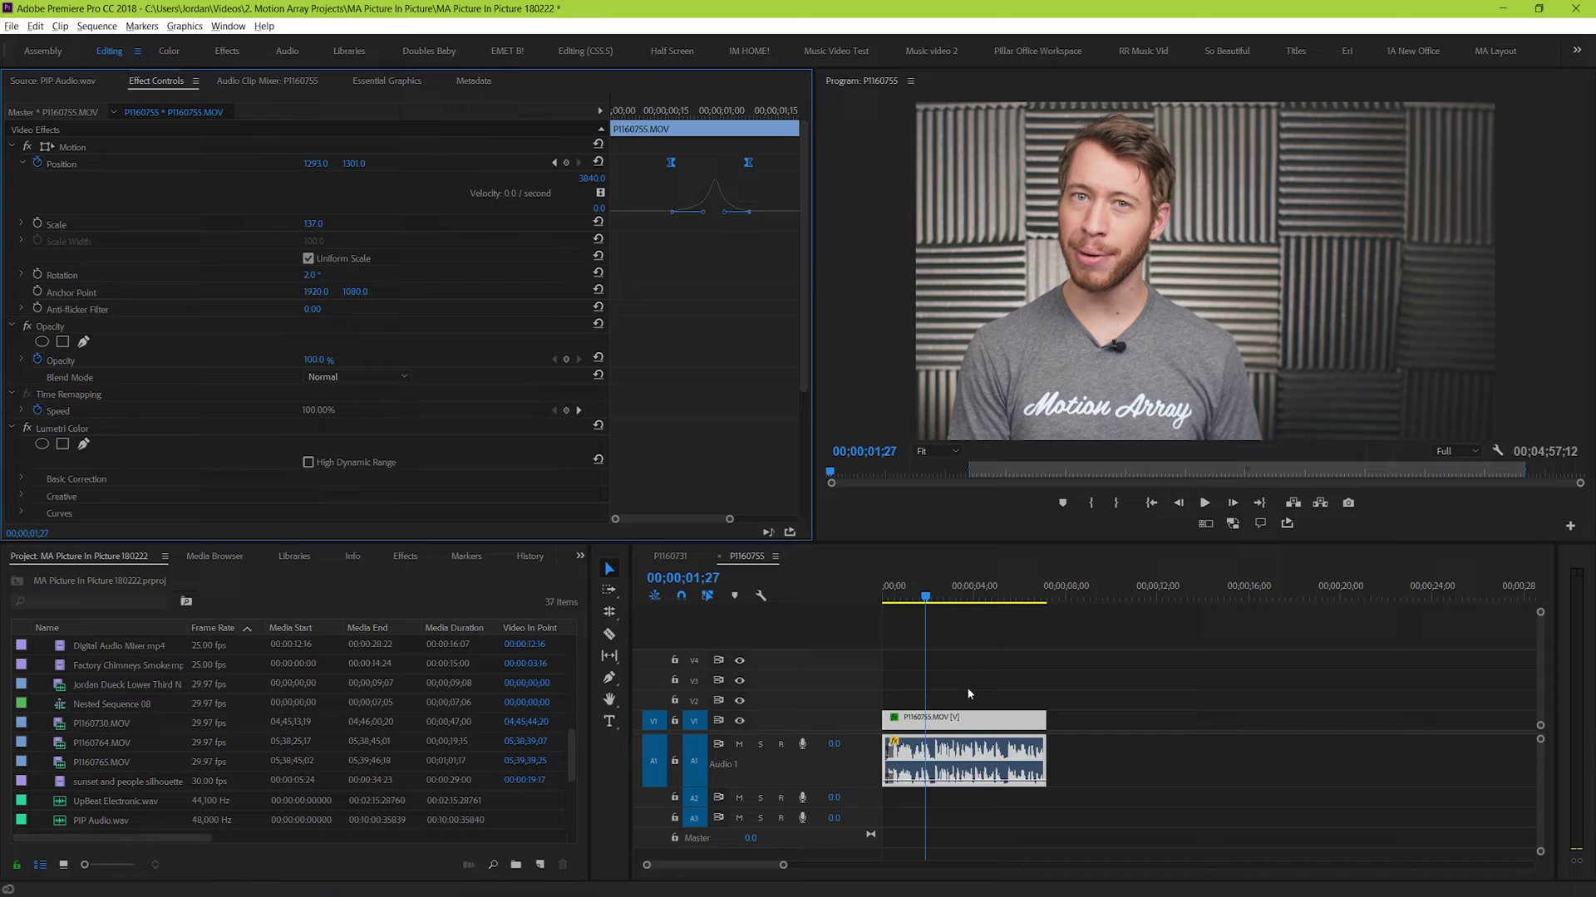
Add Digital Audio Mixer.mp4 on V3 and cut away the part extending past the speaker clip
left_click(949, 628)
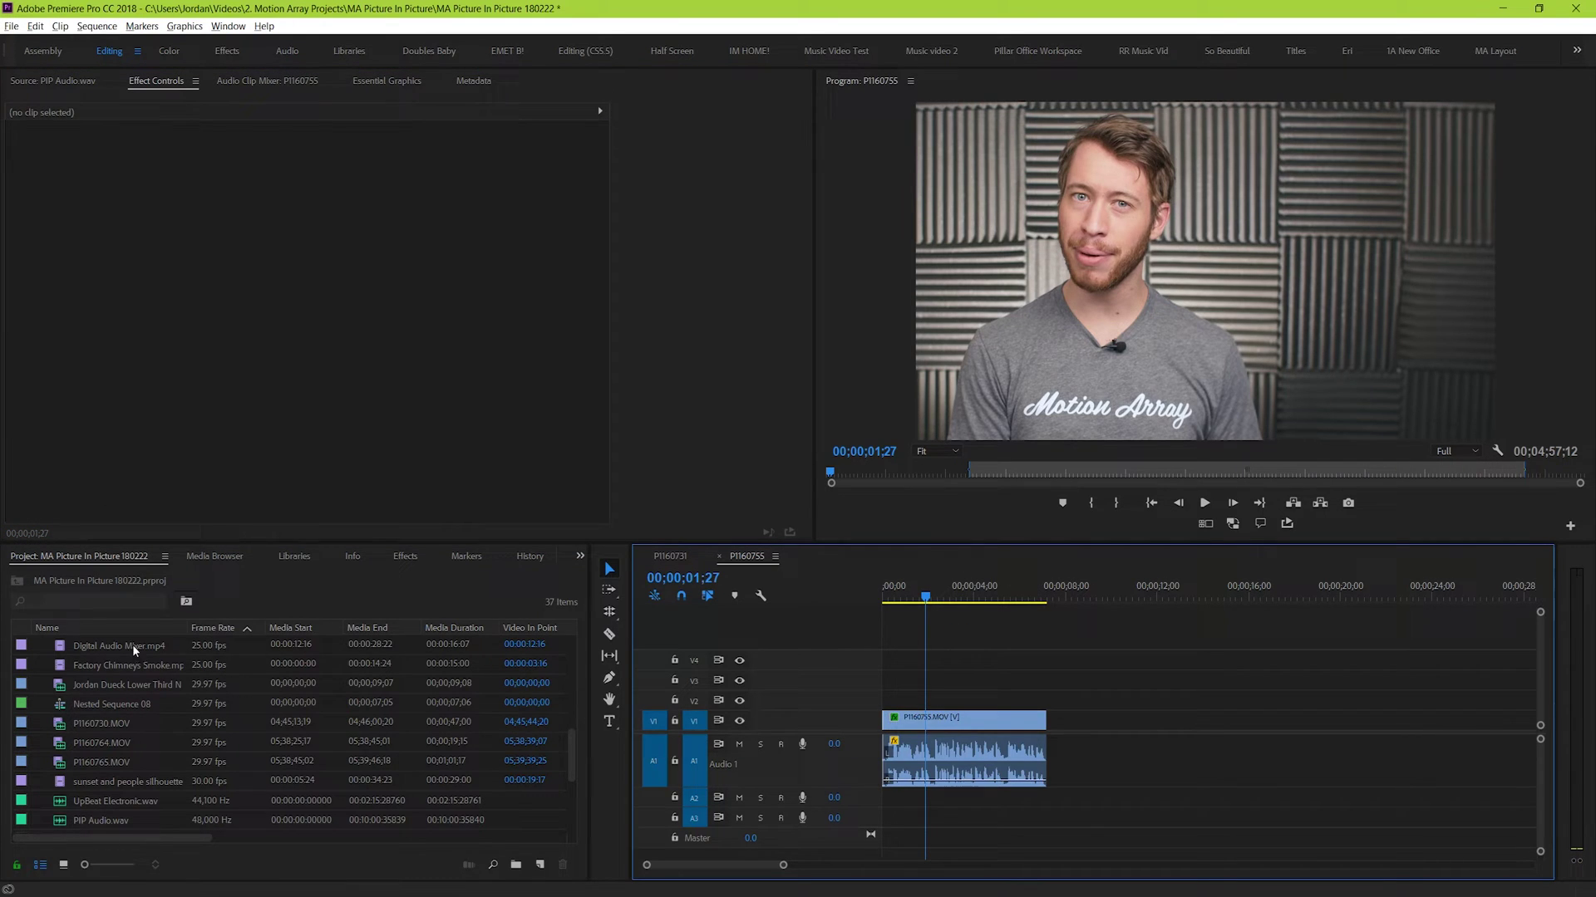
left_click_drag(133, 651, 942, 682)
key("c")
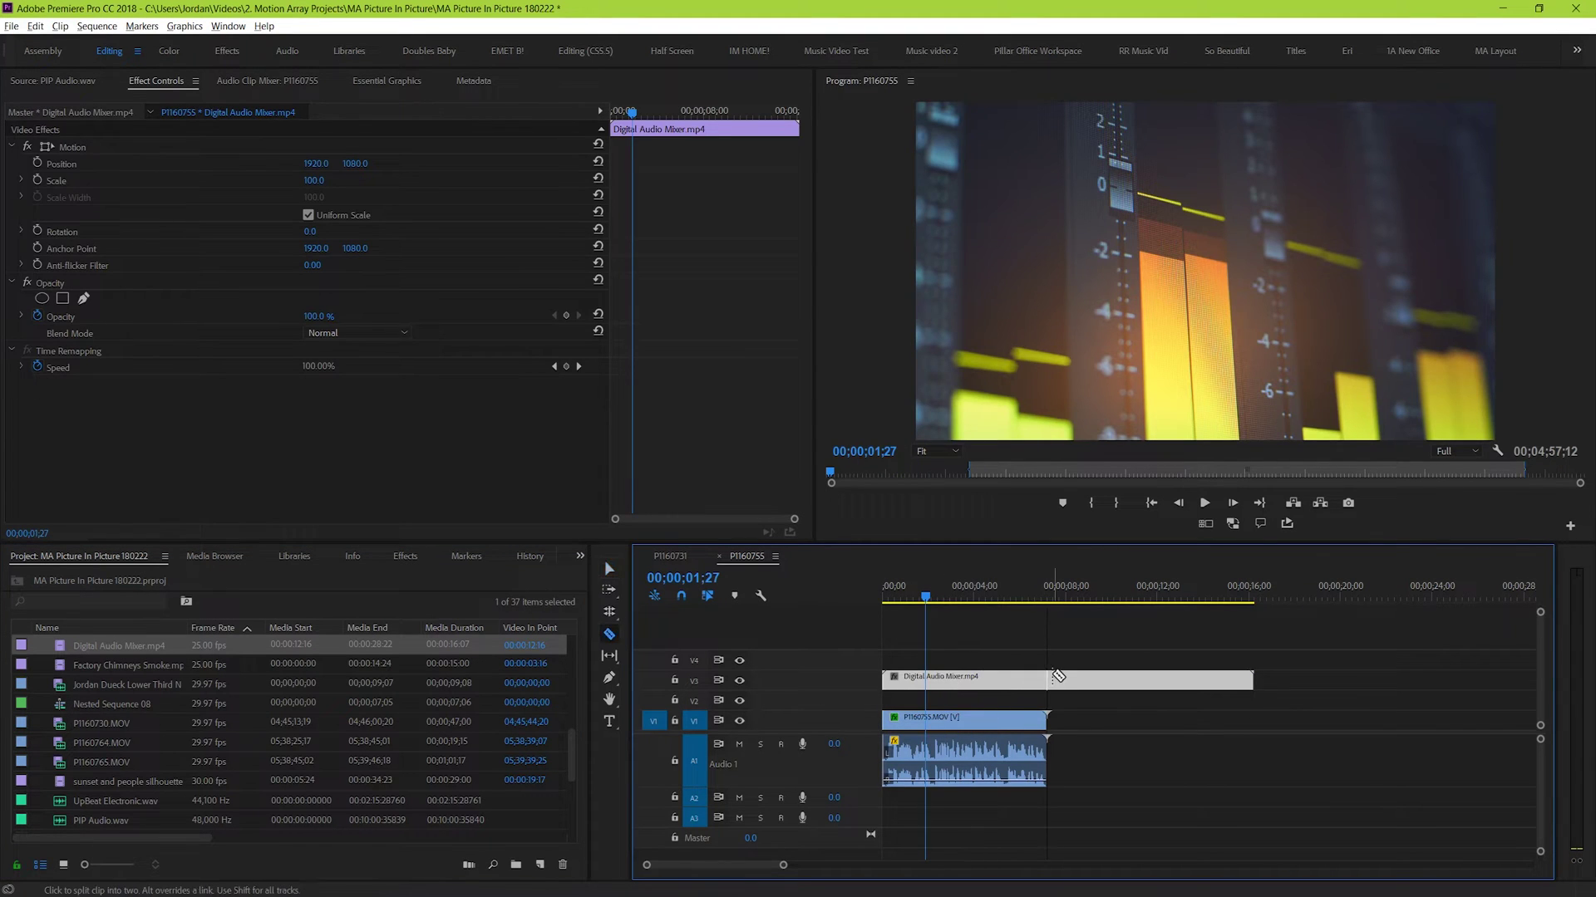
left_click(1046, 680)
key("v")
left_click(1082, 682)
key("Delete")
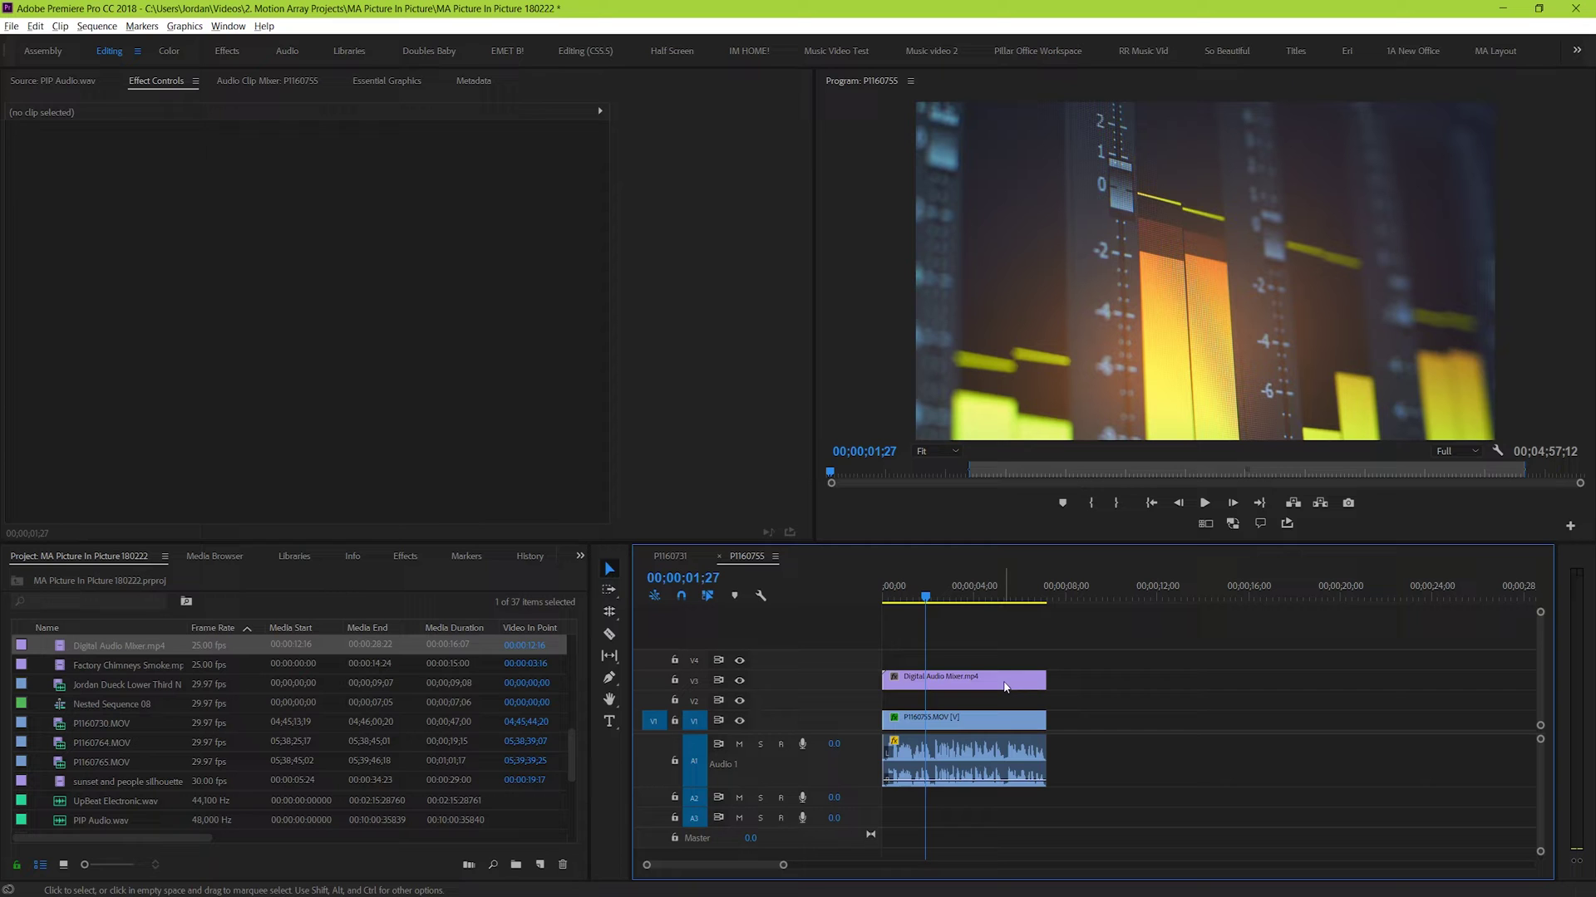
left_click(1004, 685)
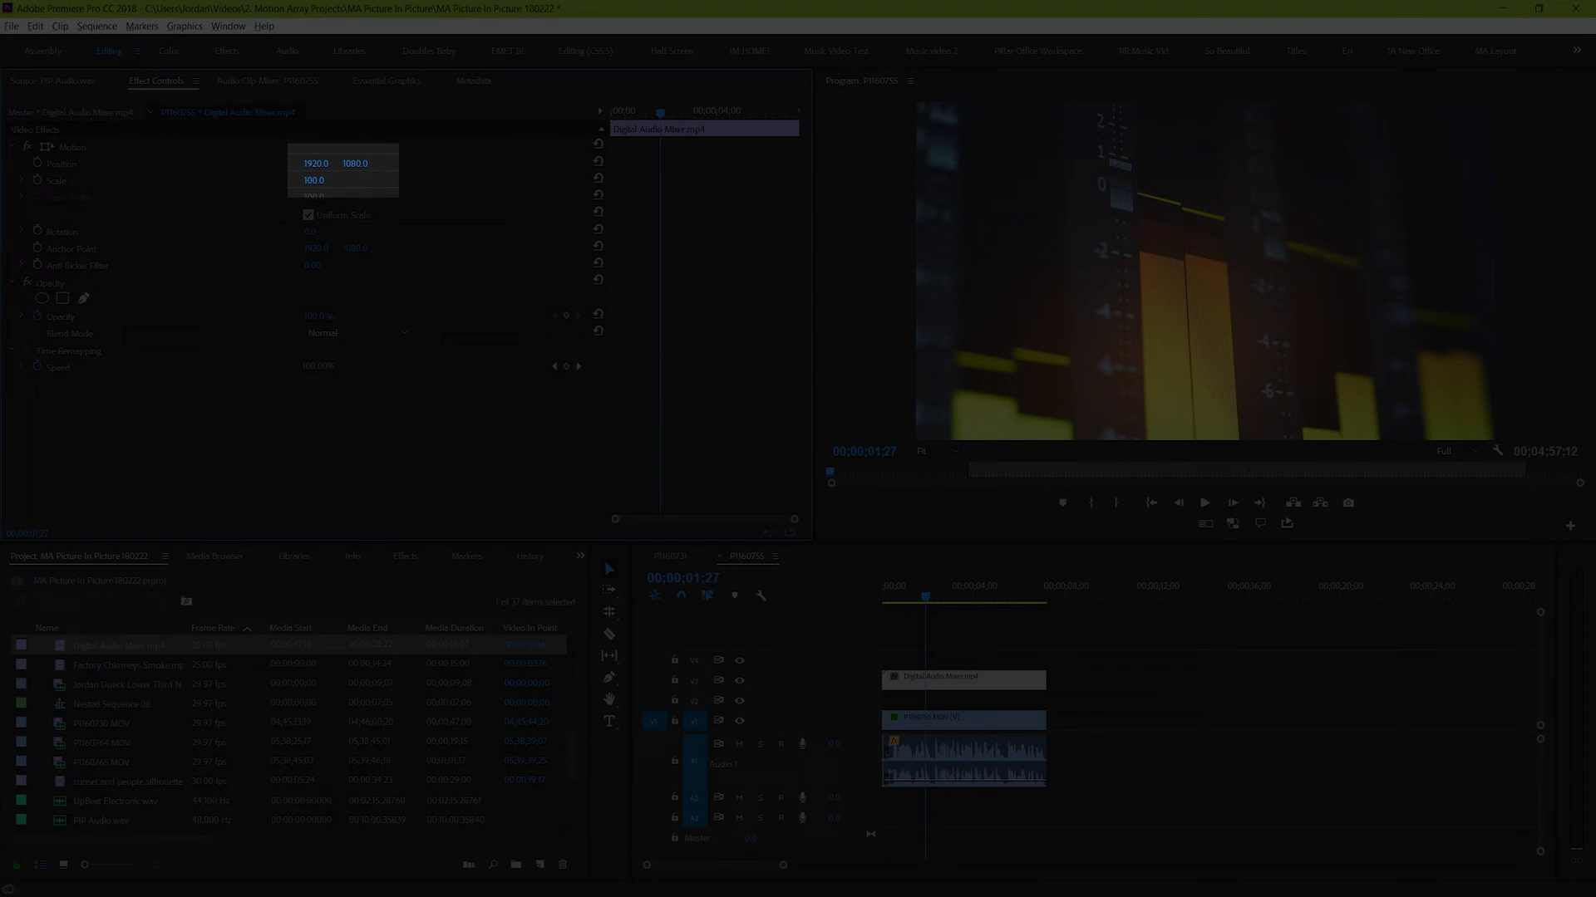
Shrink the mixer footage into an inset at 40 scale
left_click_drag(313, 181, 265, 181)
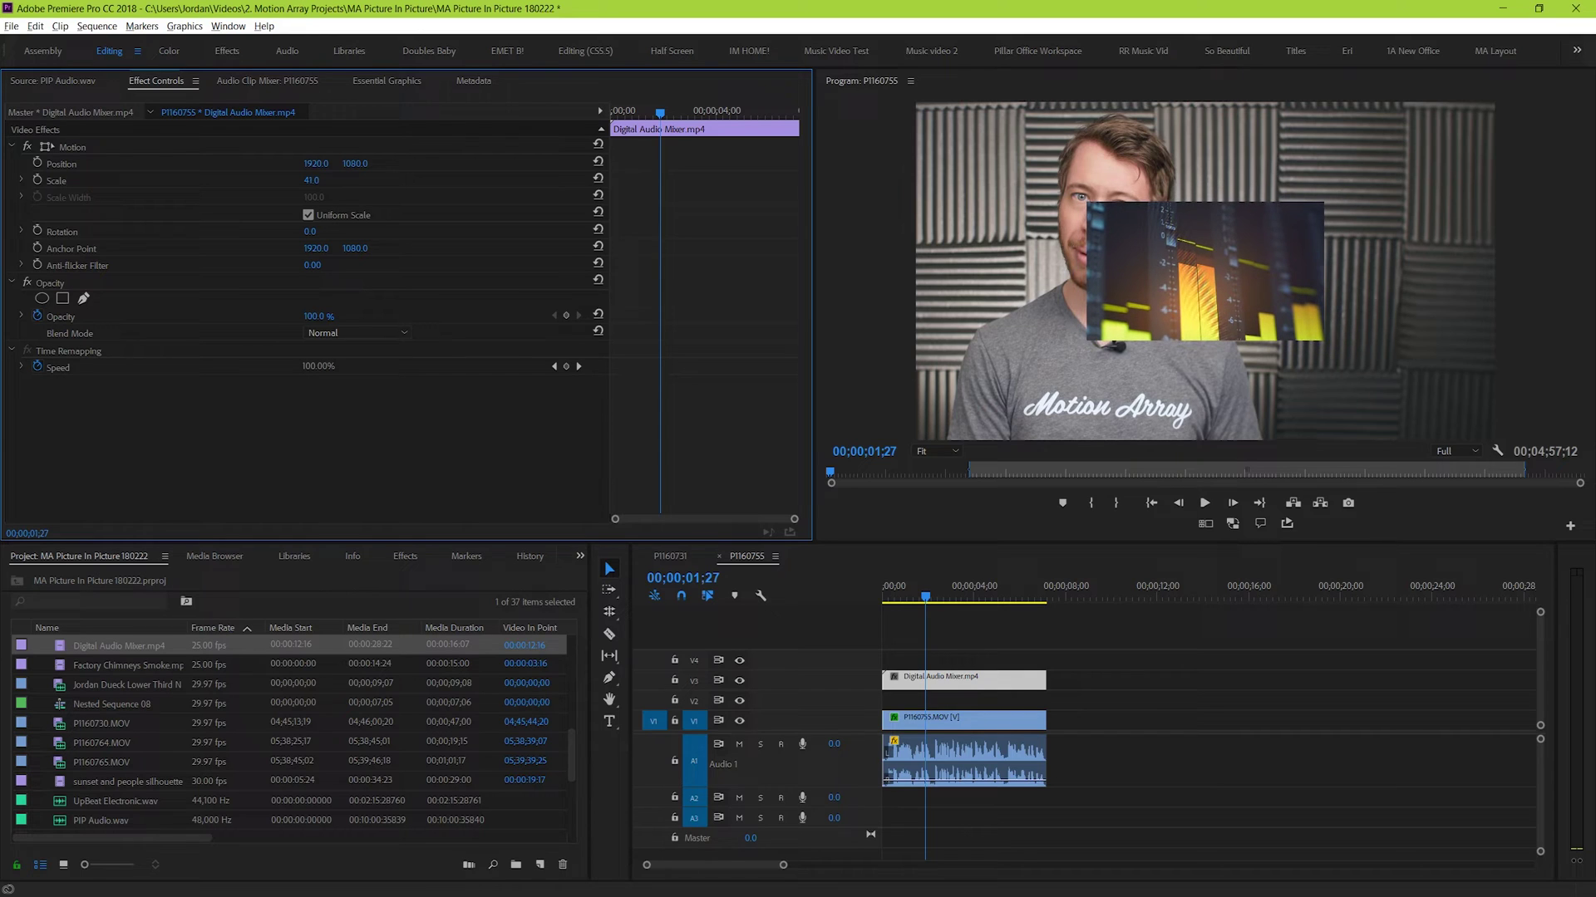
left_click(311, 180)
type("50")
key("Return")
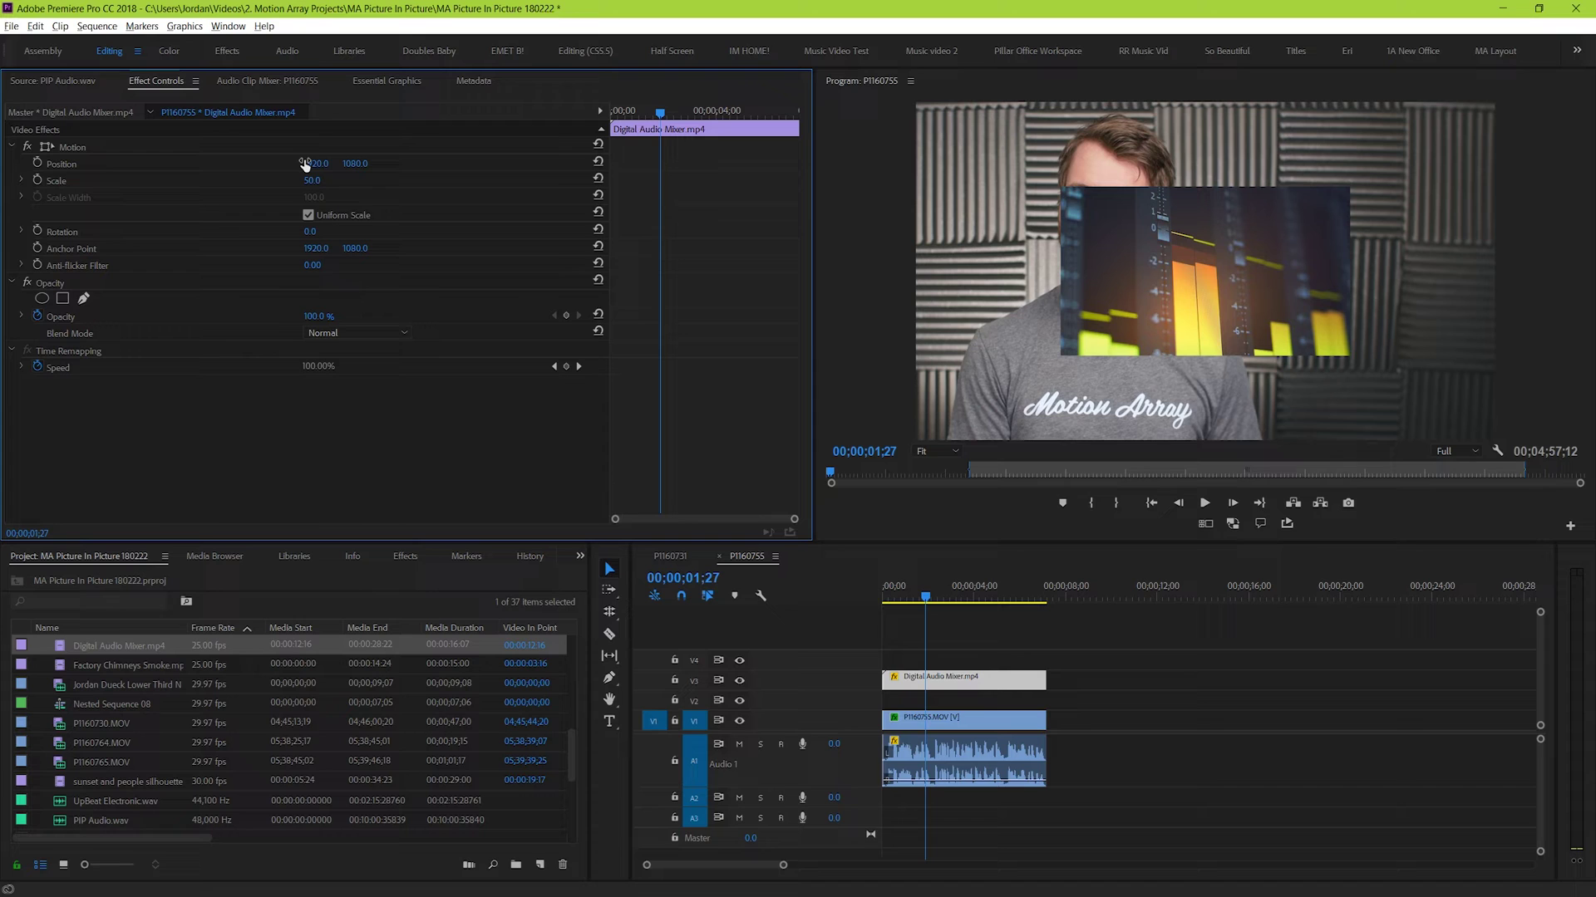
left_click_drag(316, 164, 359, 164)
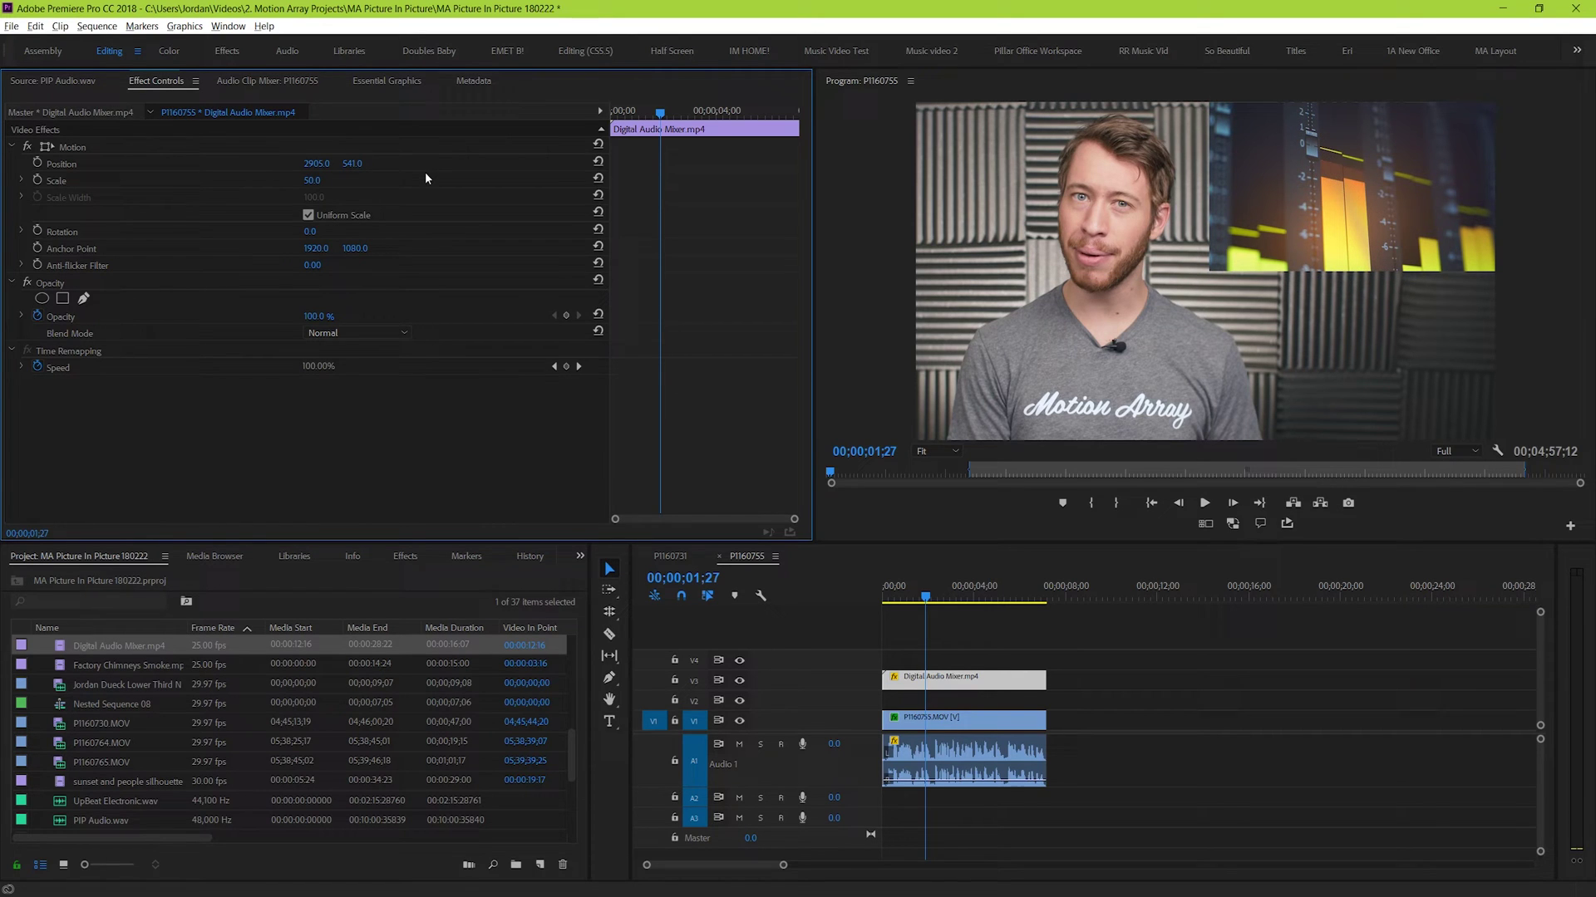
key("ctrl+z")
key("ctrl+z")
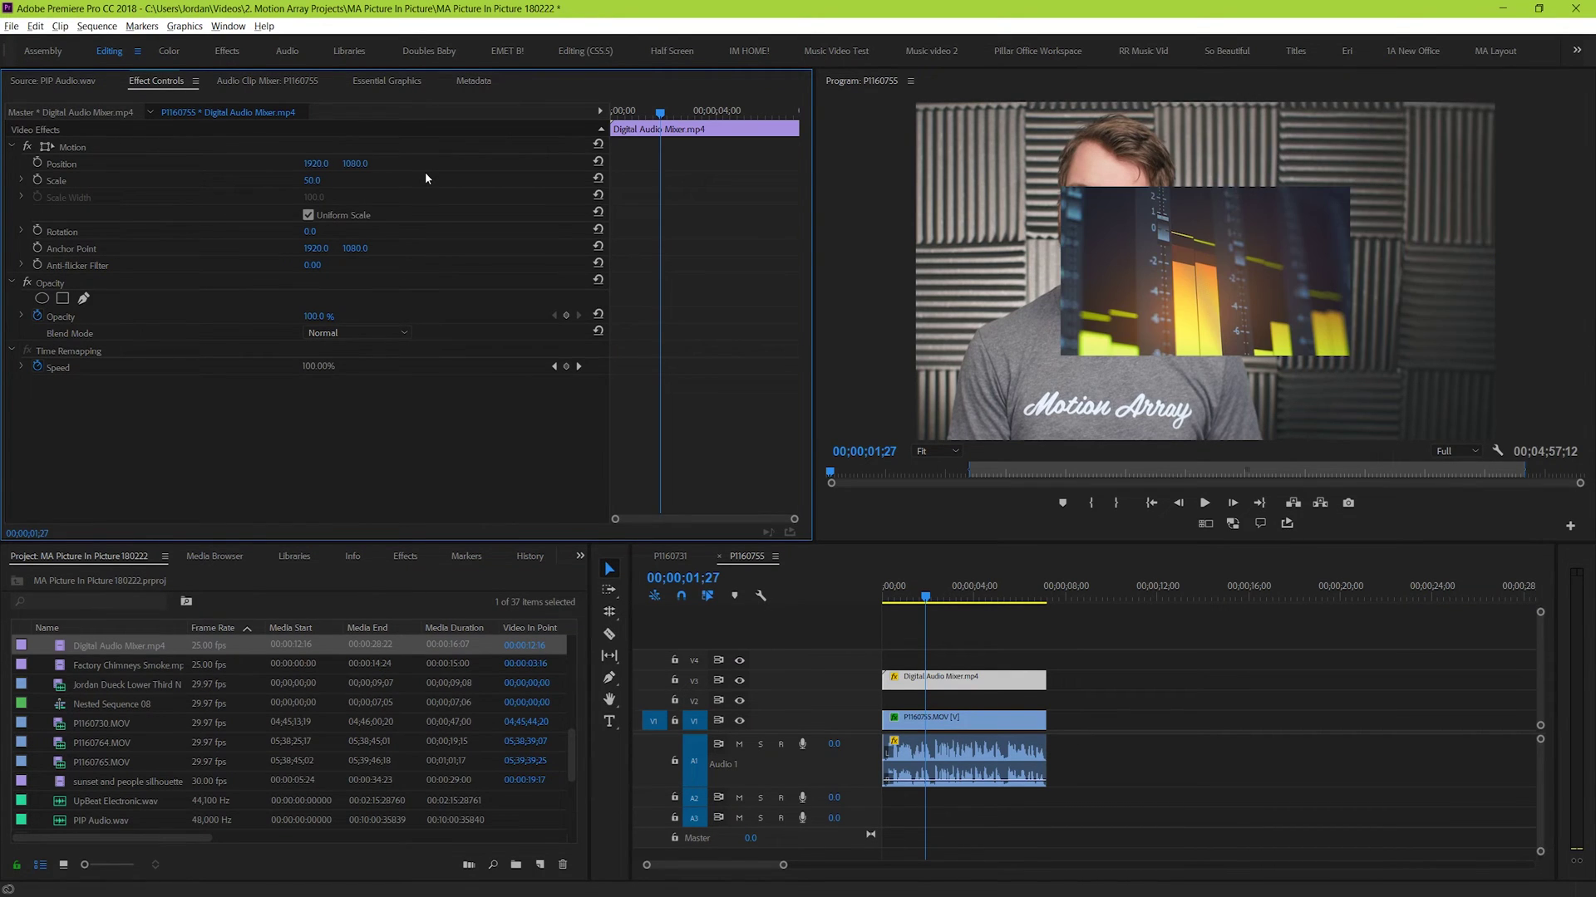
left_click(312, 181)
type("40")
key("Return")
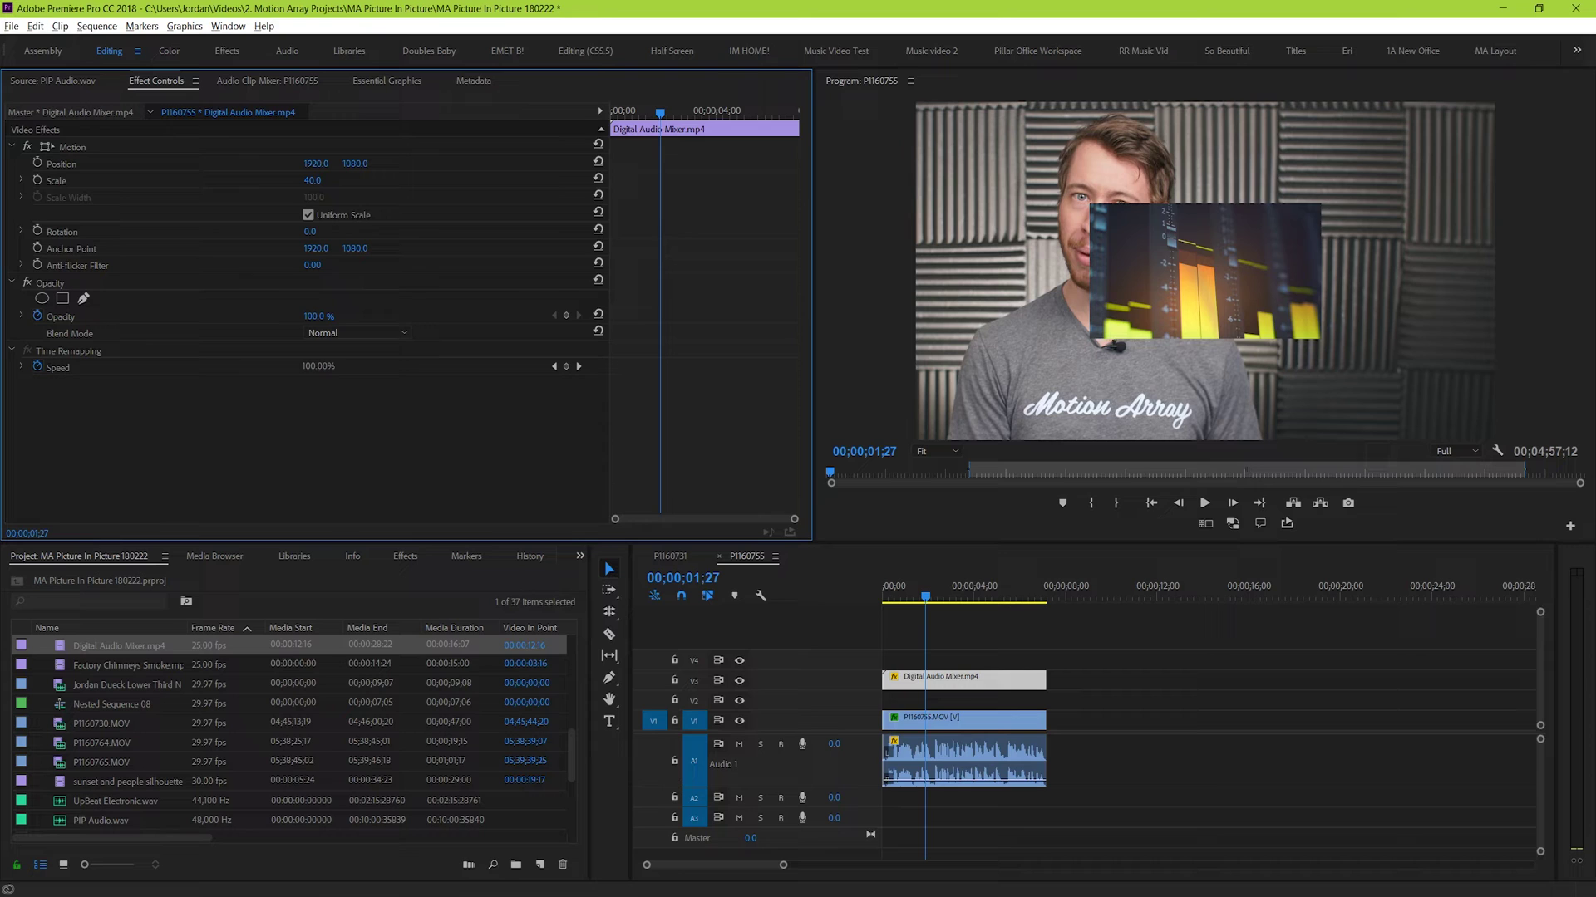
Move the inset to Position 2813, 742 and slip its footage to a different moment
mouse_move(315, 164)
left_mouse_down()
mouse_move(362, 169)
mouse_move(344, 169)
left_mouse_up()
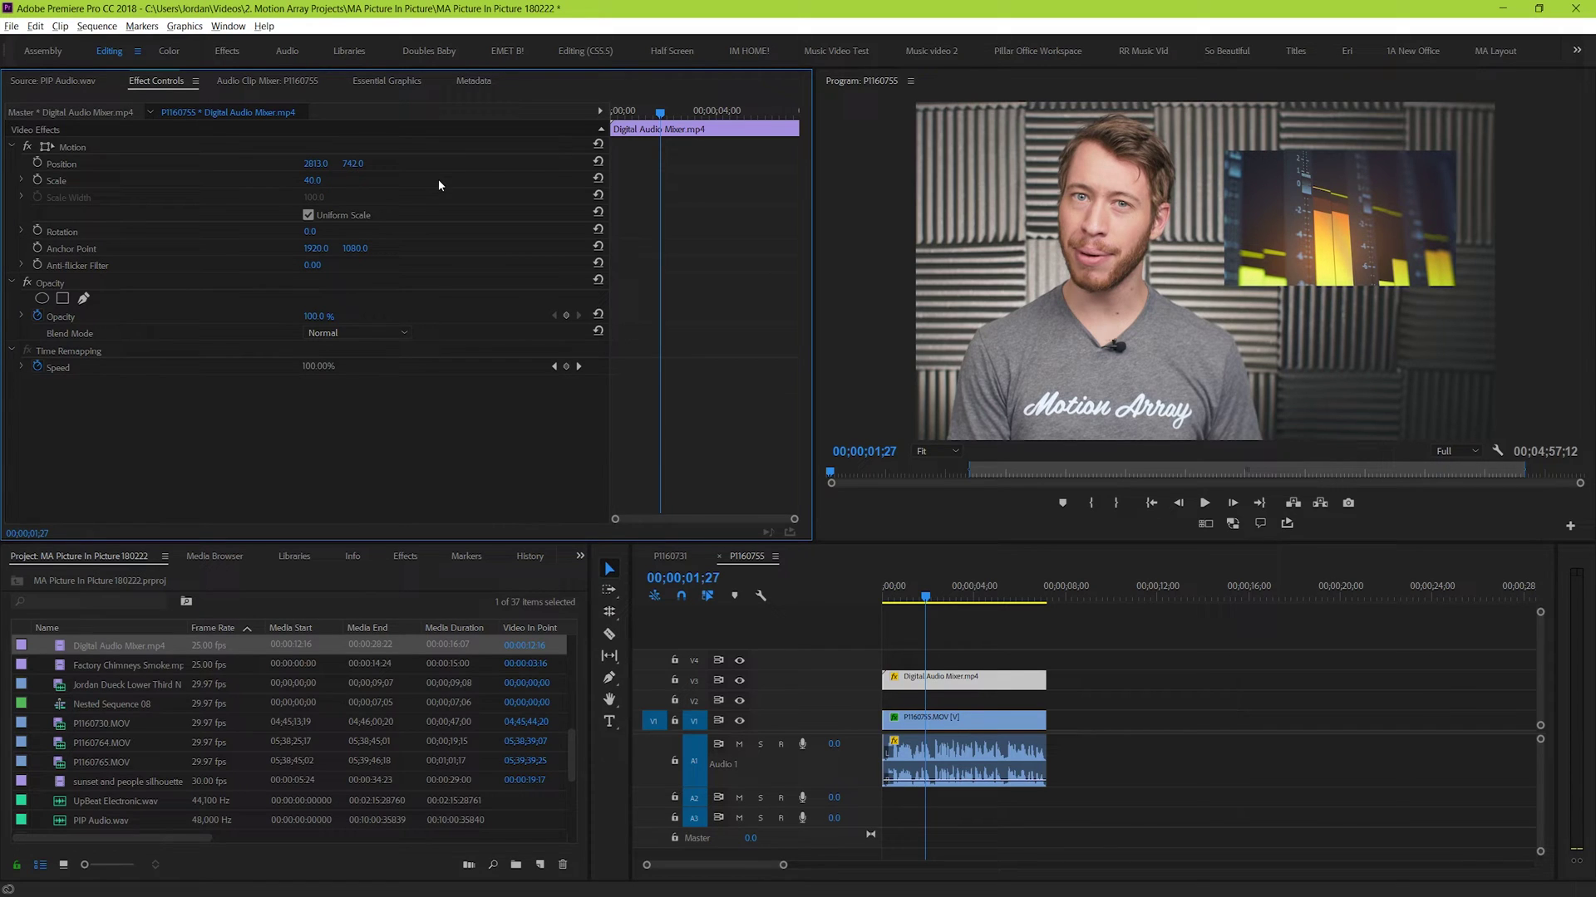
key("y")
left_click_drag(977, 679, 915, 679)
Return to the Selection tool and deselect the mixer clip
key("v")
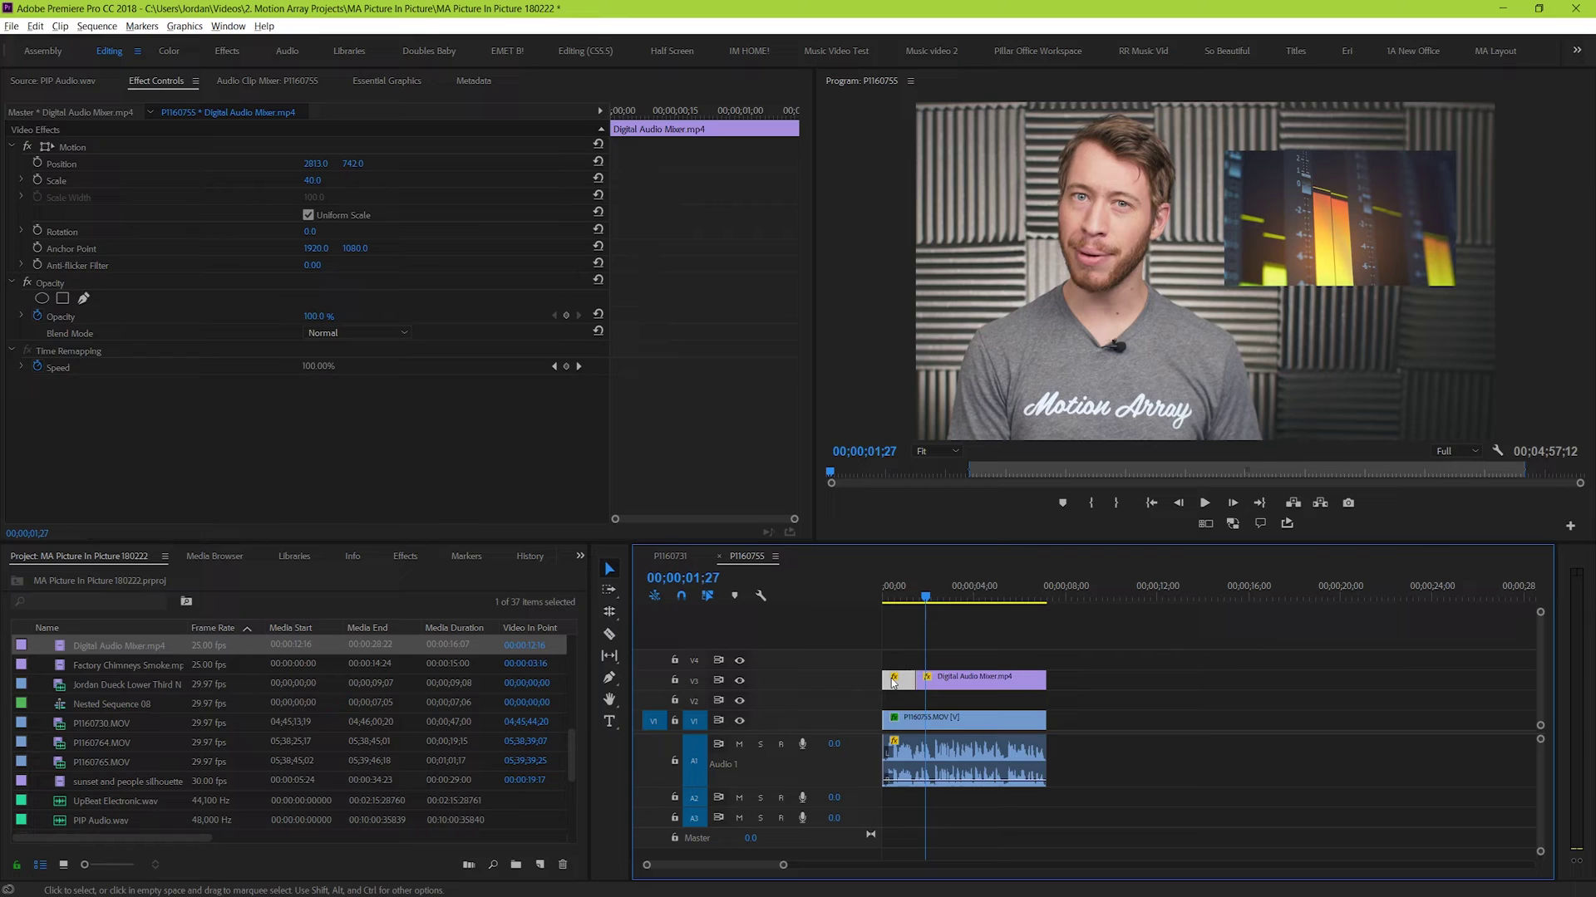
left_click(891, 683)
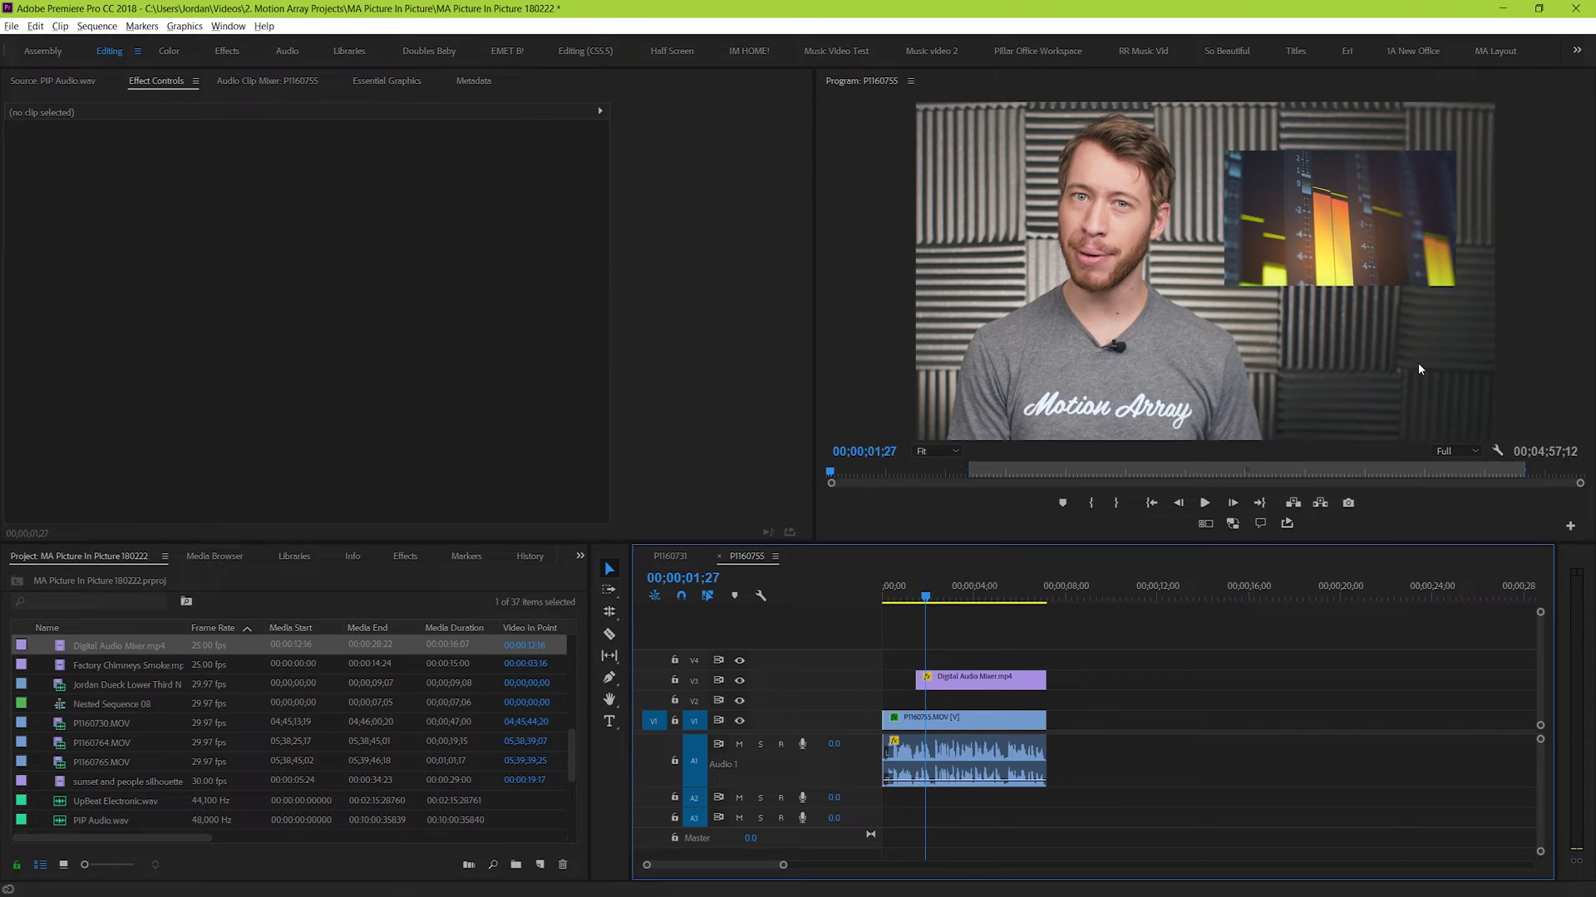
Add a New Text Layer graphic at the playhead with Ctrl+T
left_click(1011, 679)
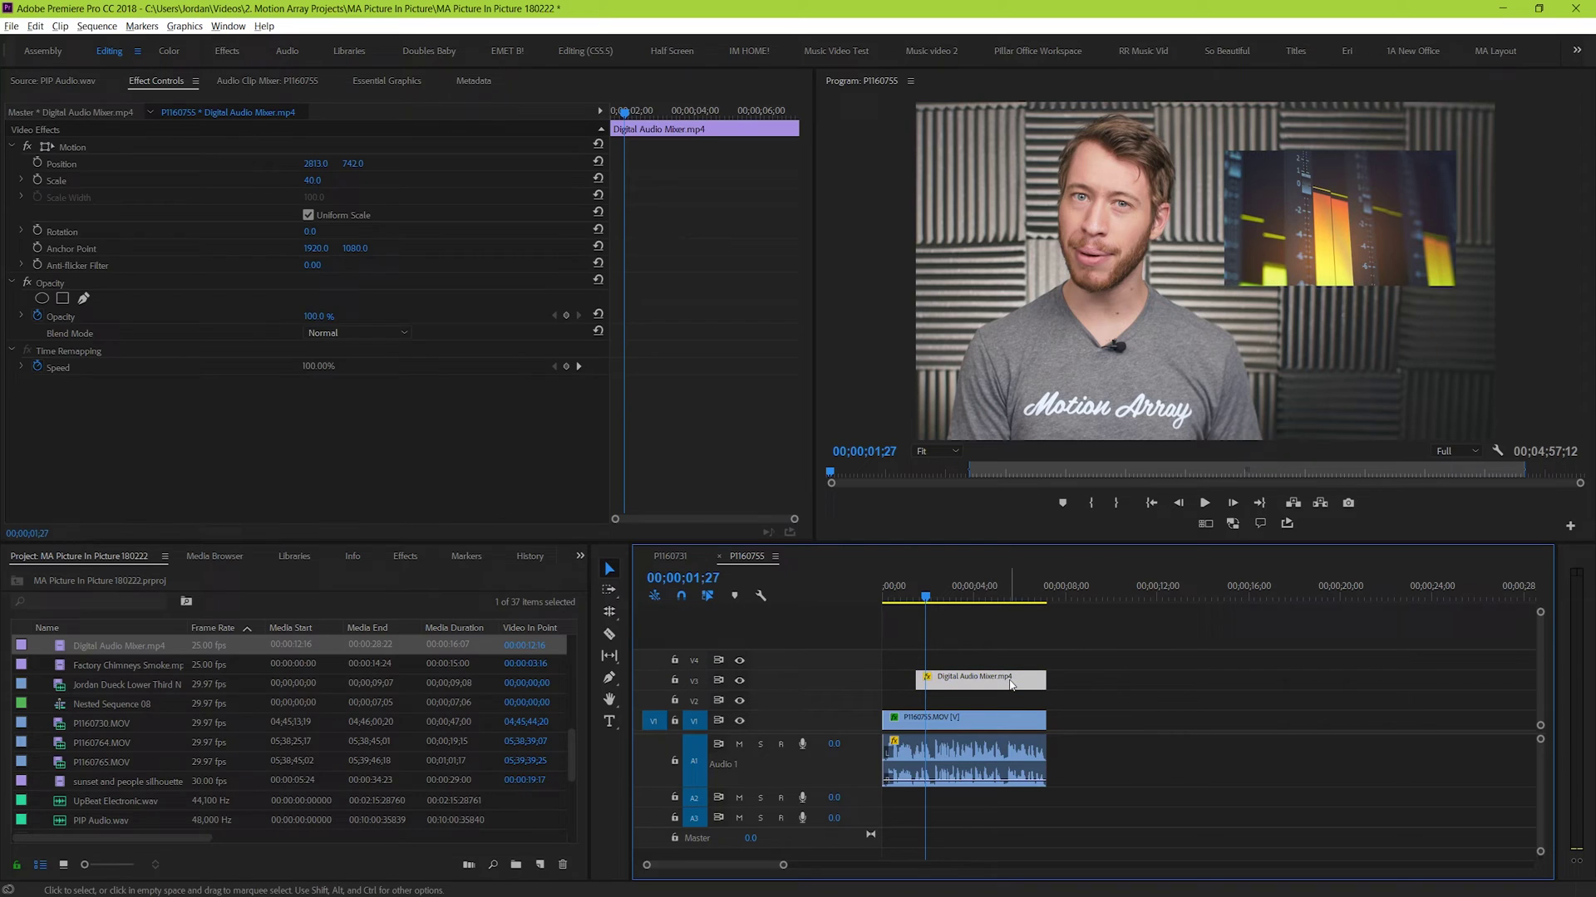
left_click(1008, 710)
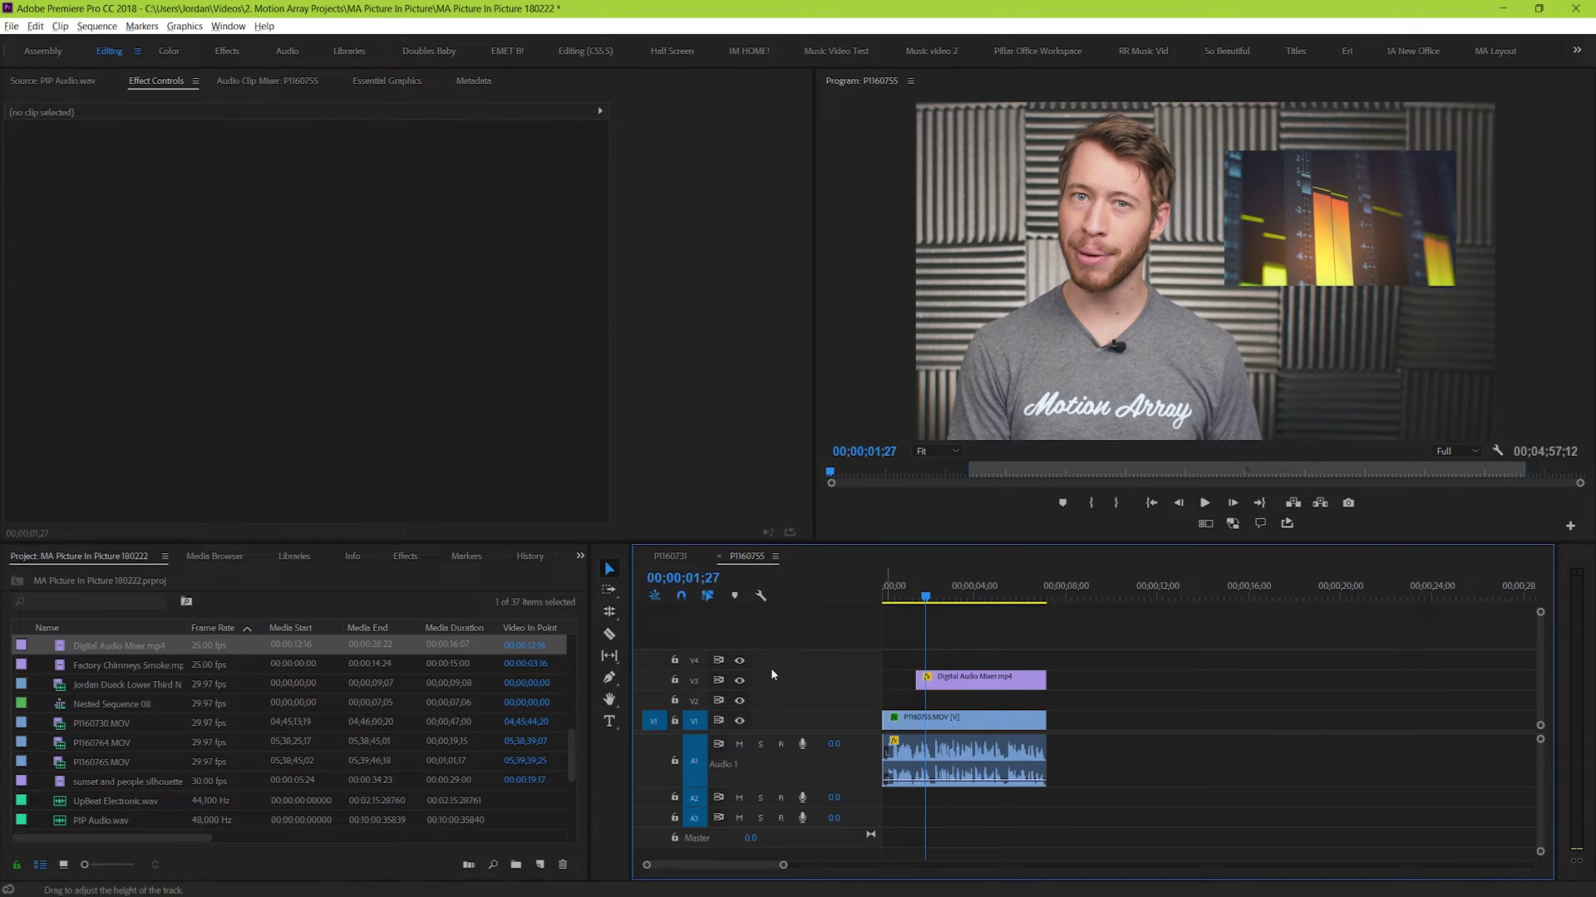
right_click(155, 745)
mouse_move(204, 805)
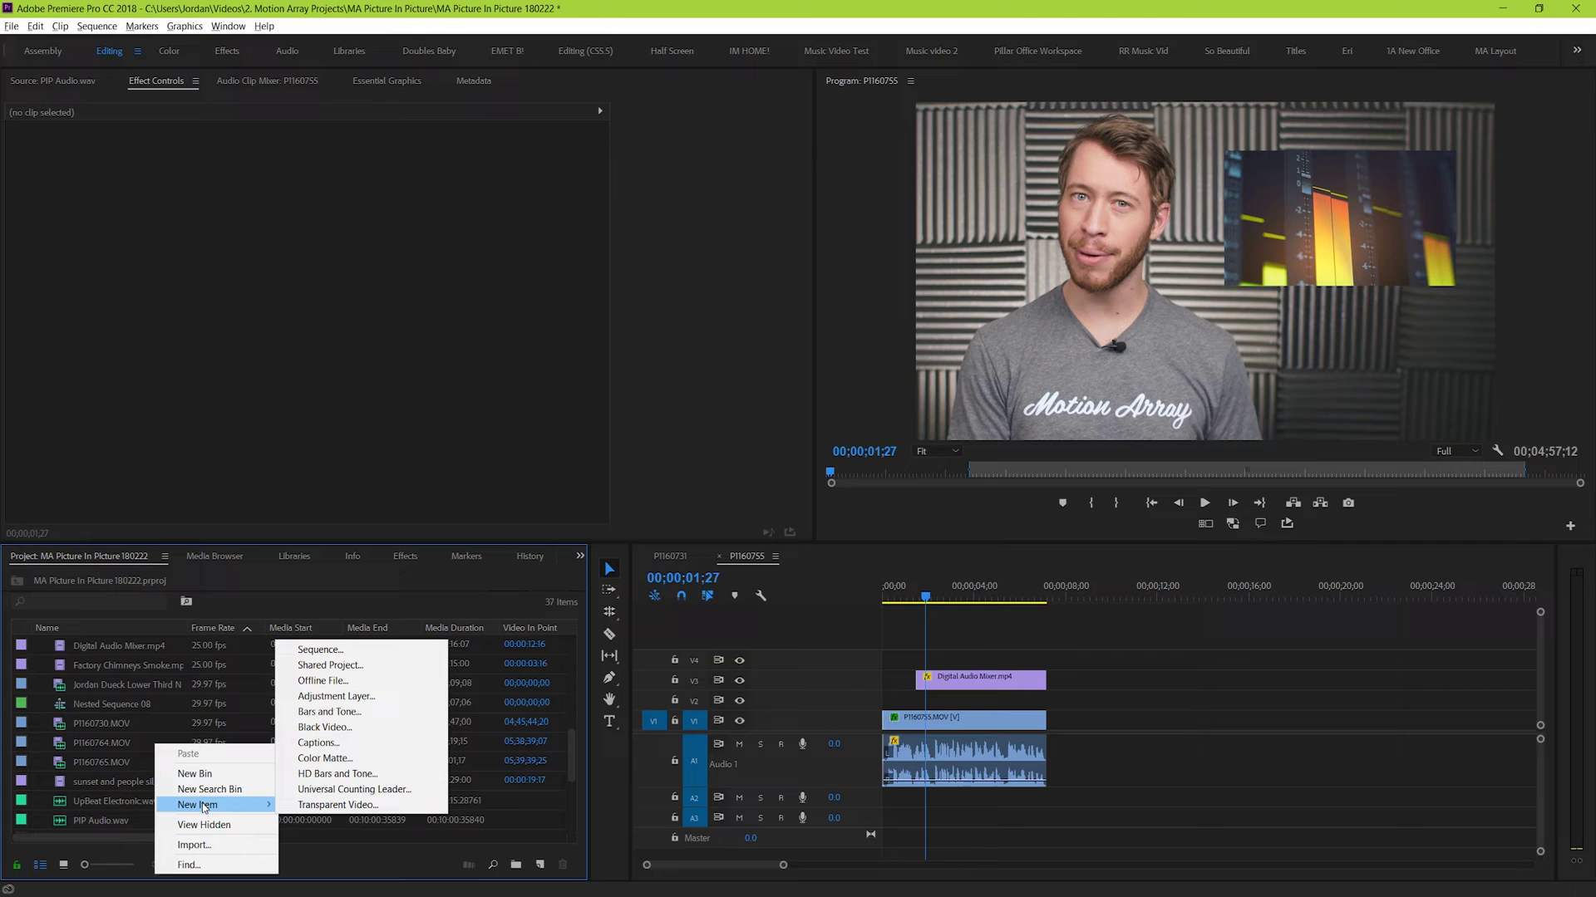
left_click(1172, 678)
key("ctrl+t")
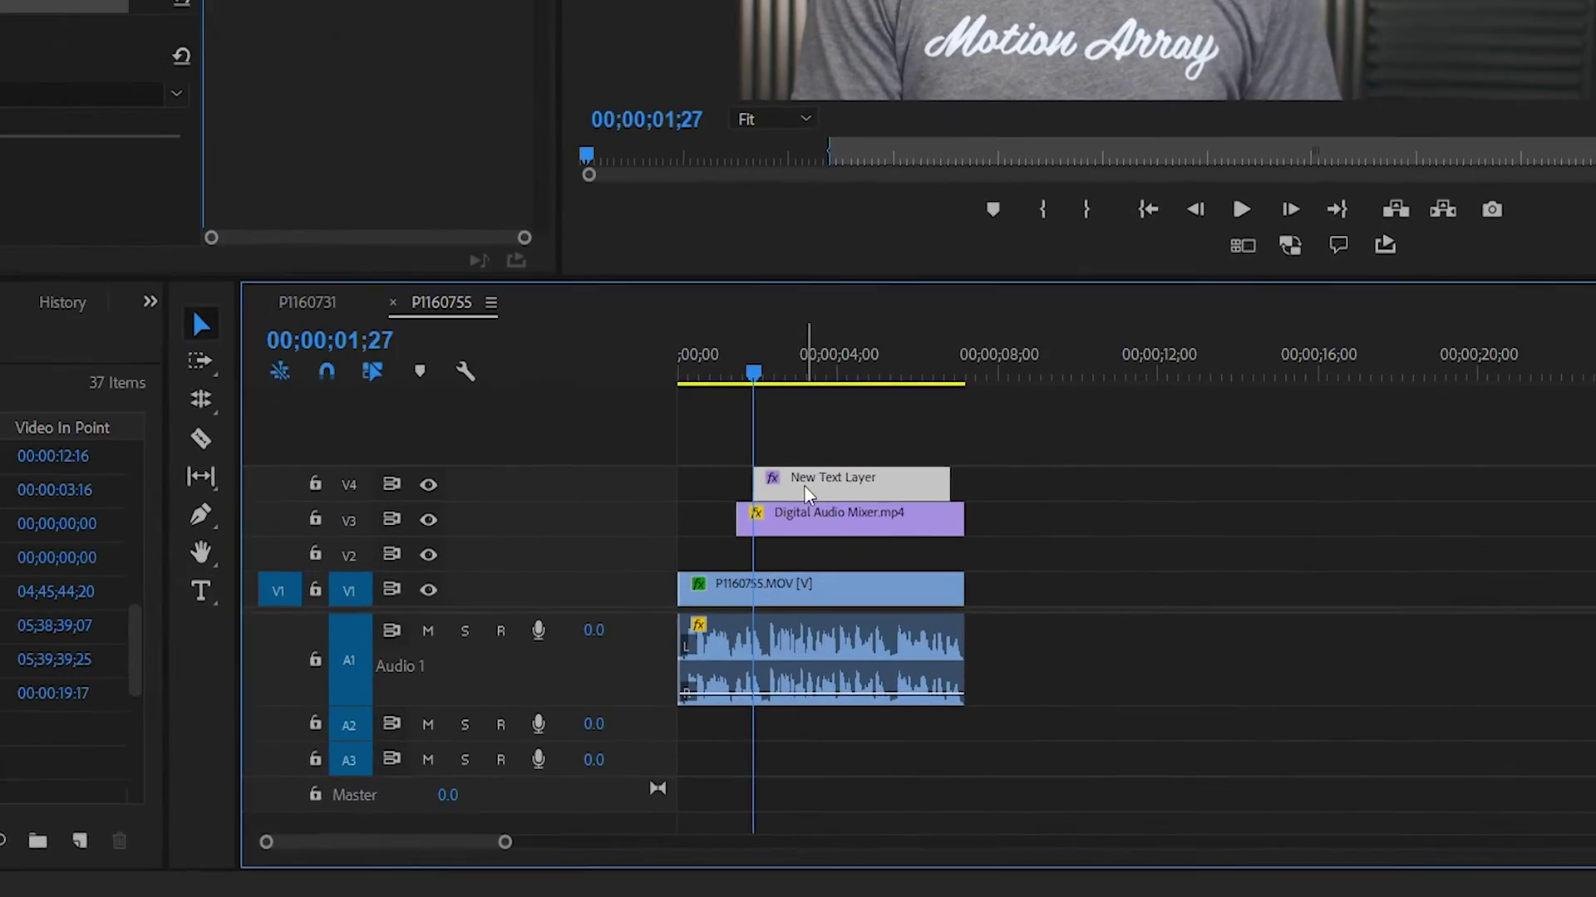
Move the text layer to V2 and trim both its edges to match the mixer clip
left_click_drag(952, 659, 951, 693)
left_click_drag(746, 487, 746, 511)
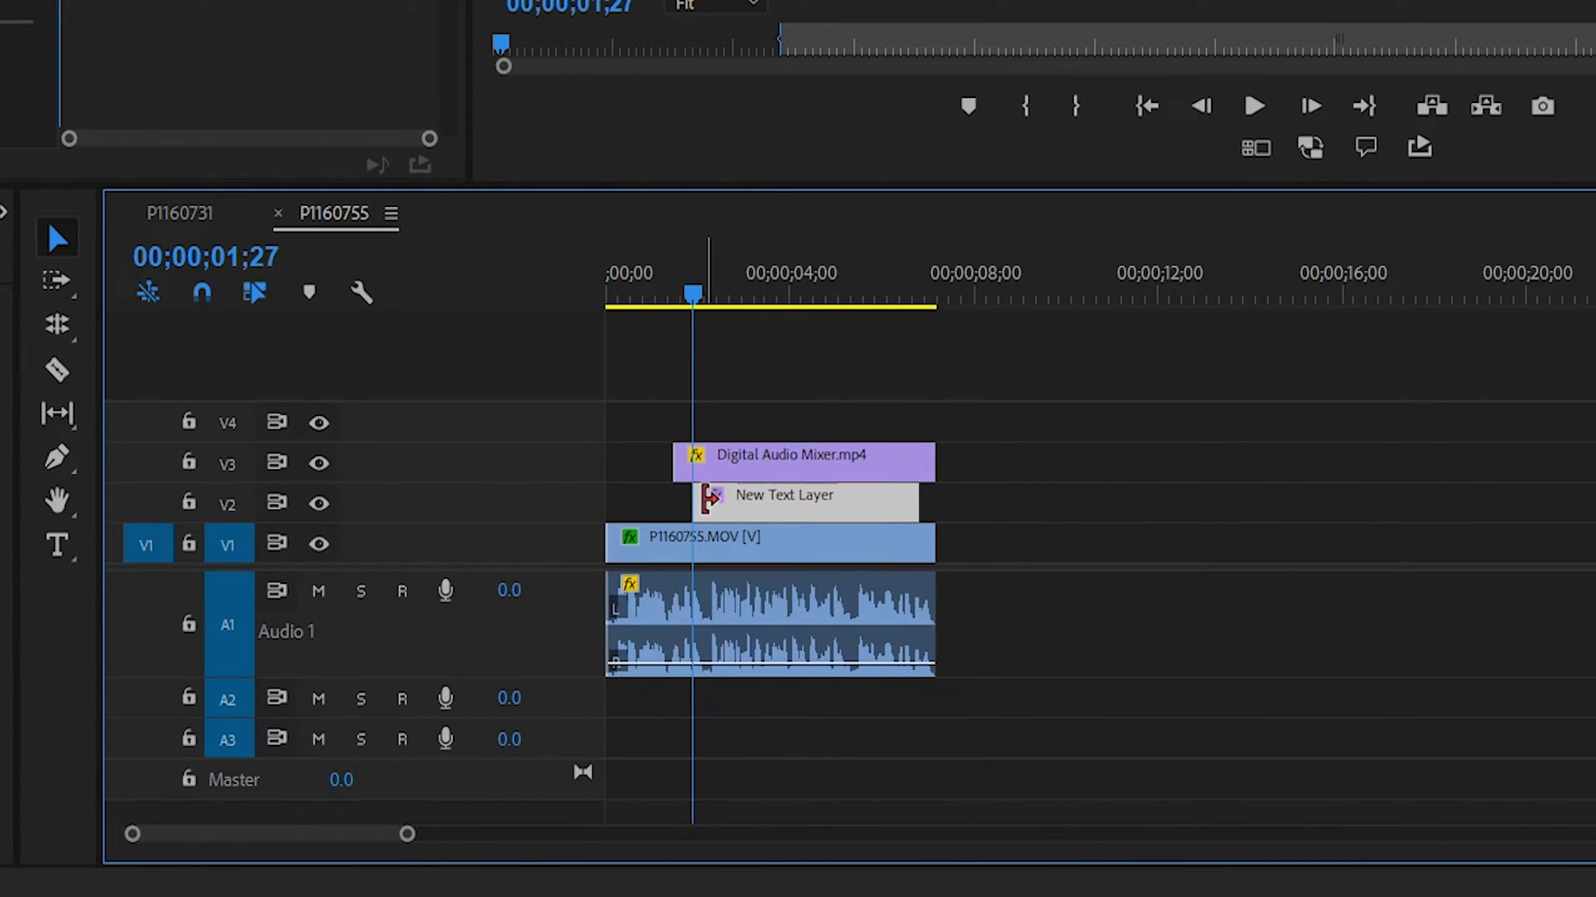
left_click(723, 463)
left_click(731, 550)
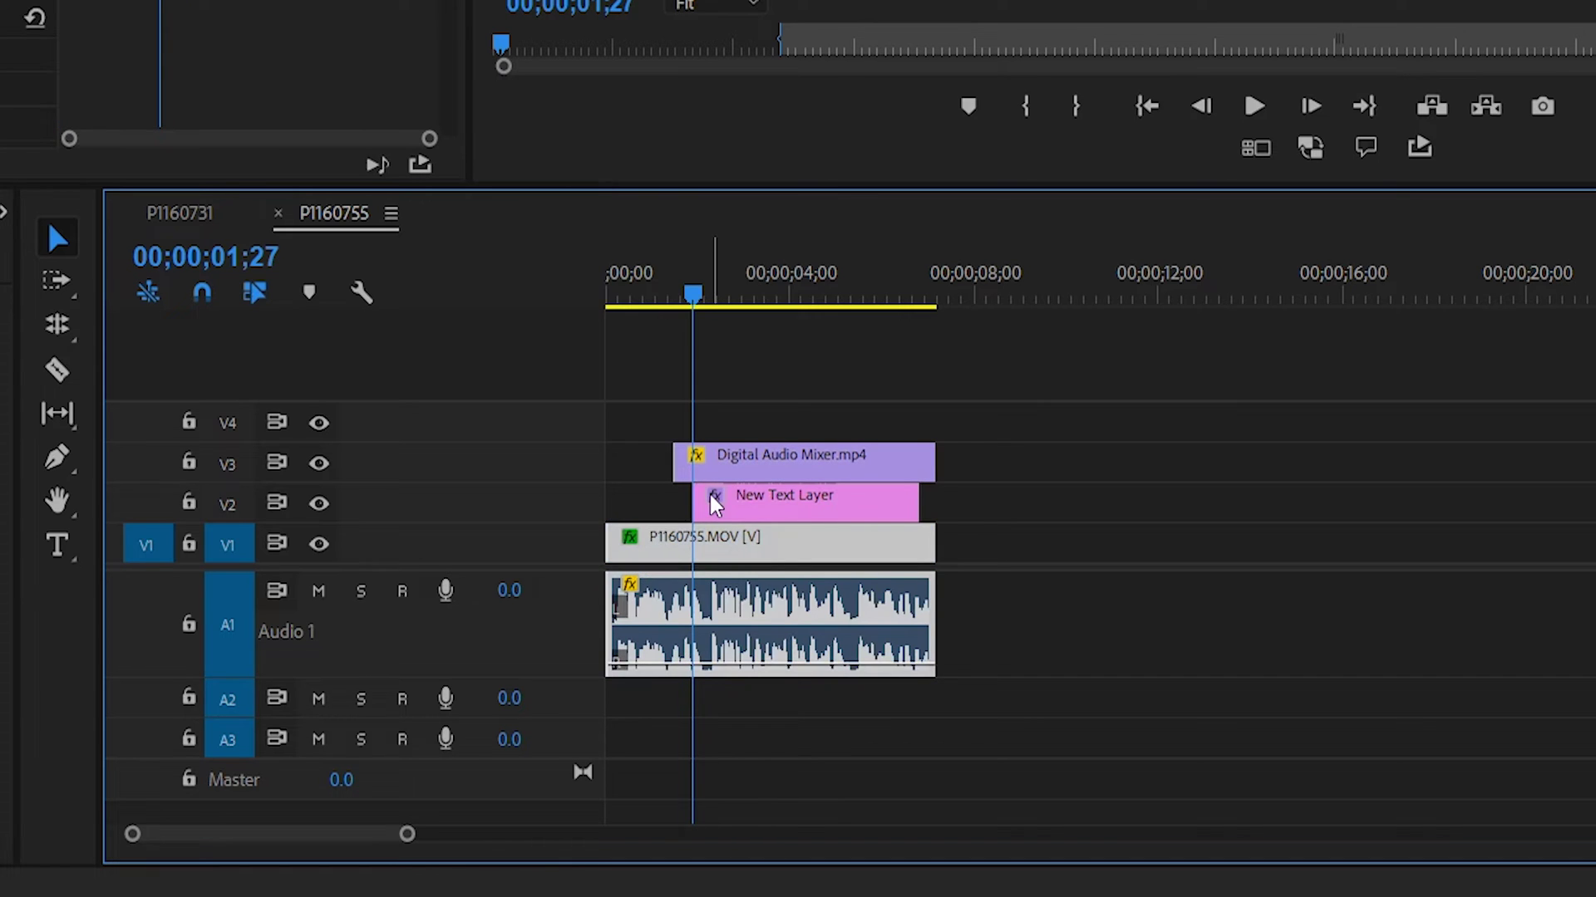
left_click_drag(694, 501, 675, 501)
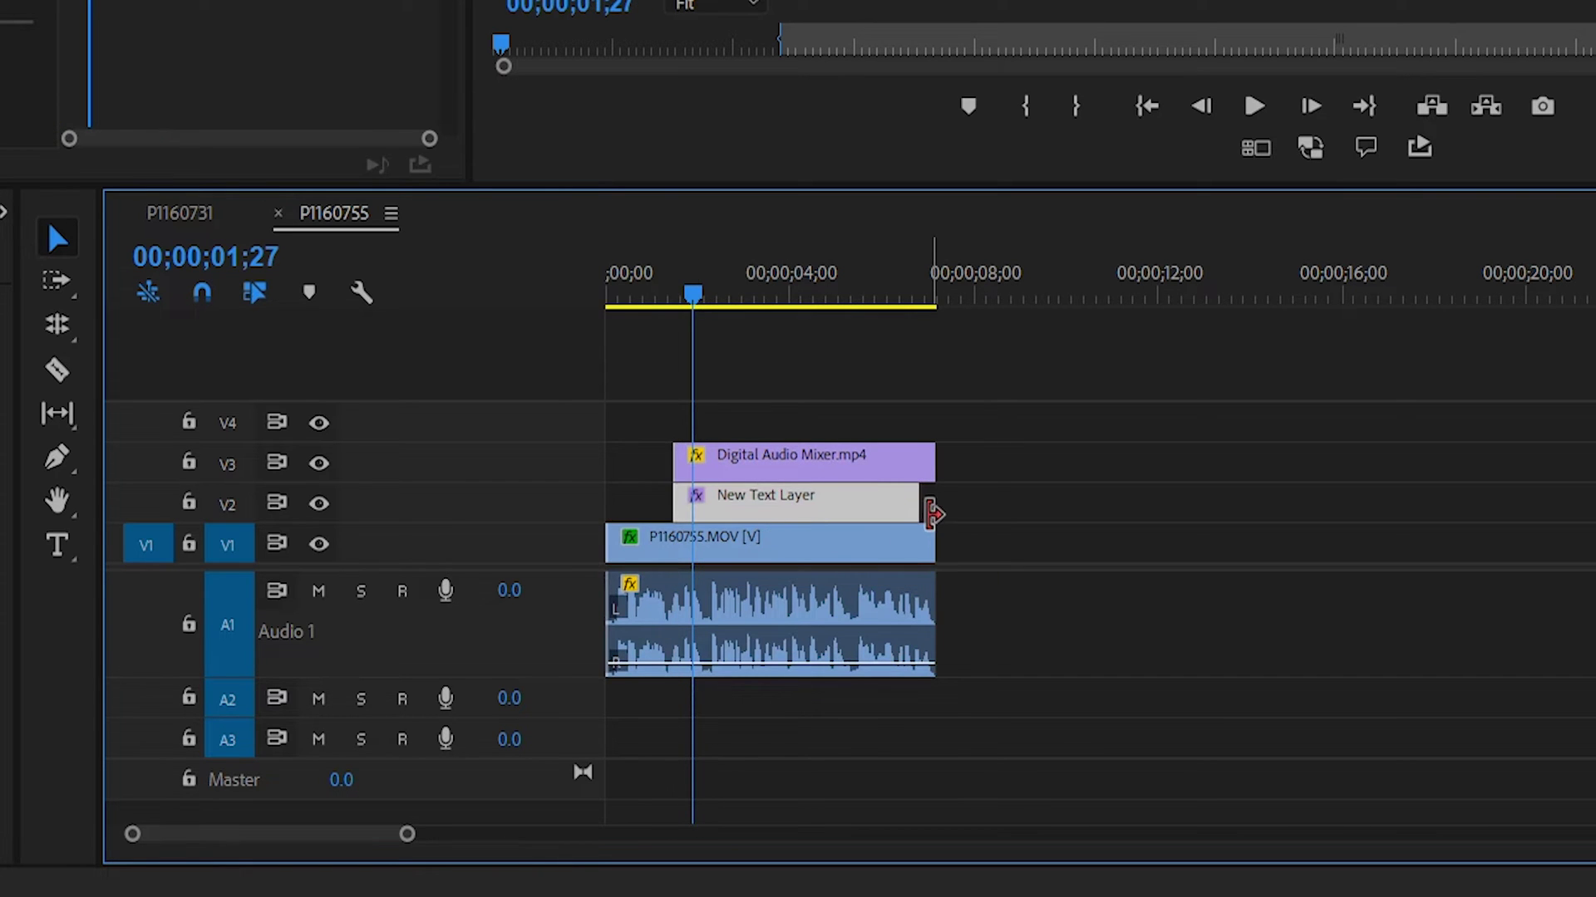
left_click_drag(920, 503, 947, 516)
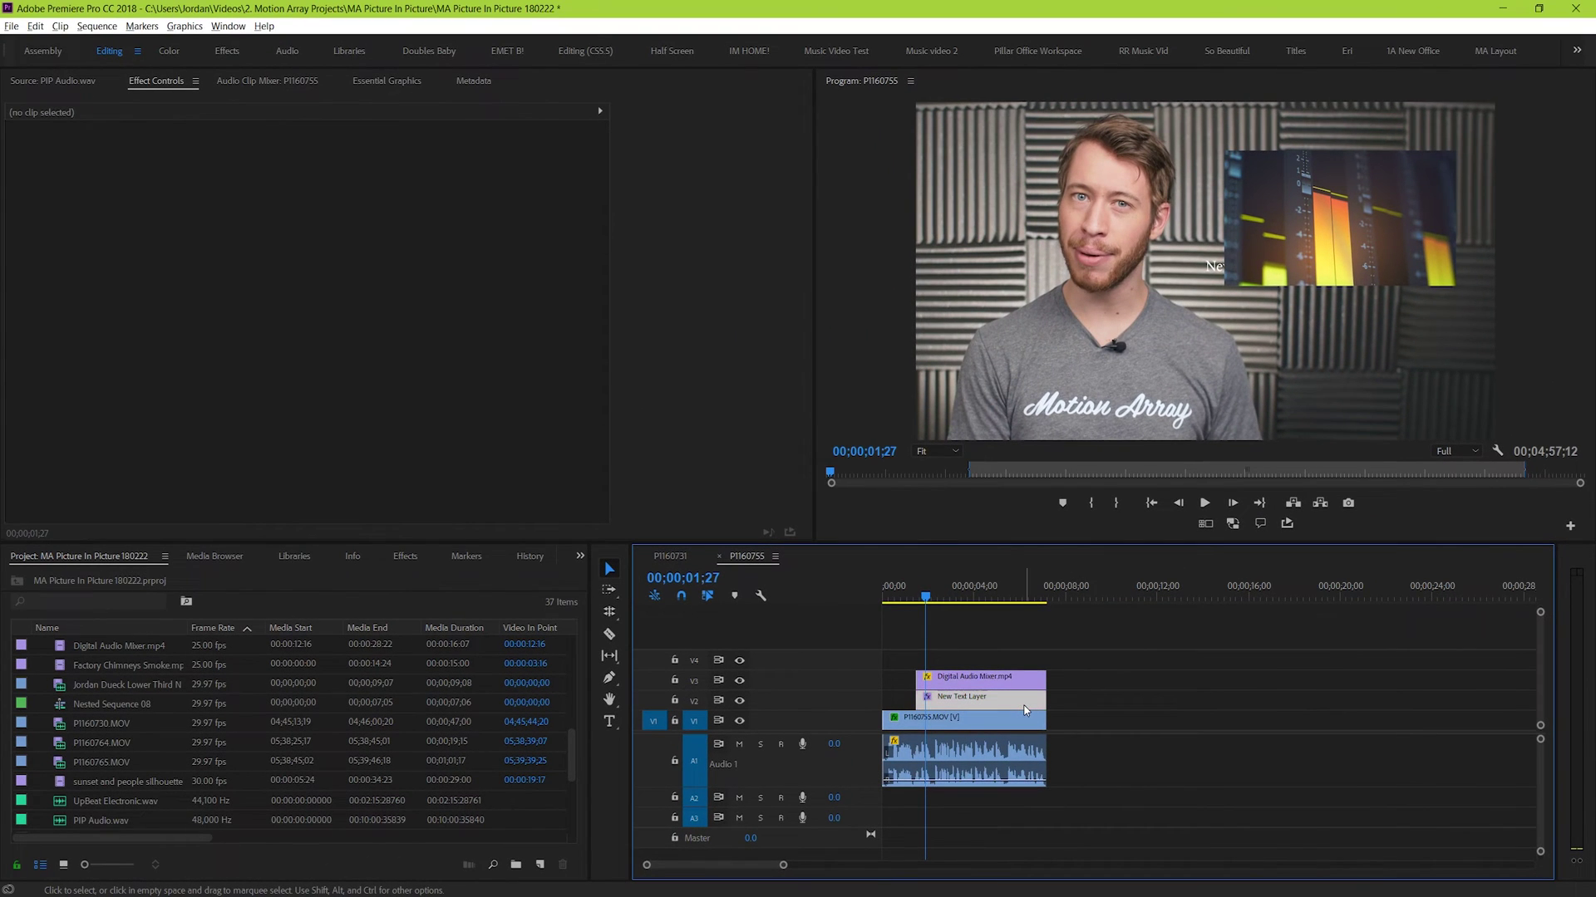
Delete the placeholder text layer from the New Text Layer graphic
left_click(1022, 703)
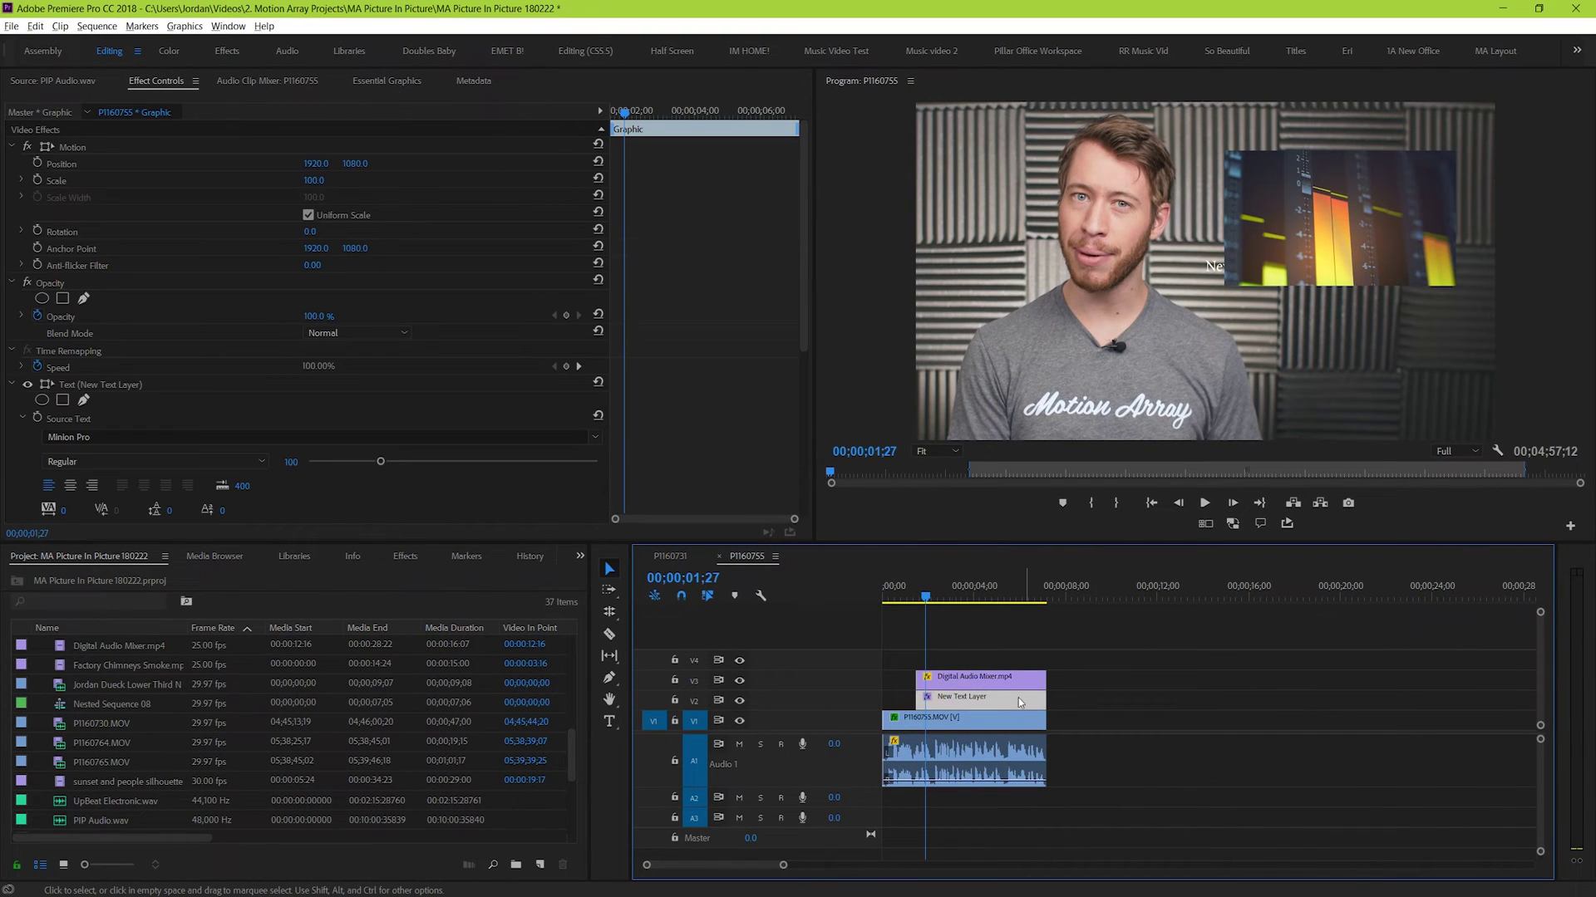
left_click(393, 87)
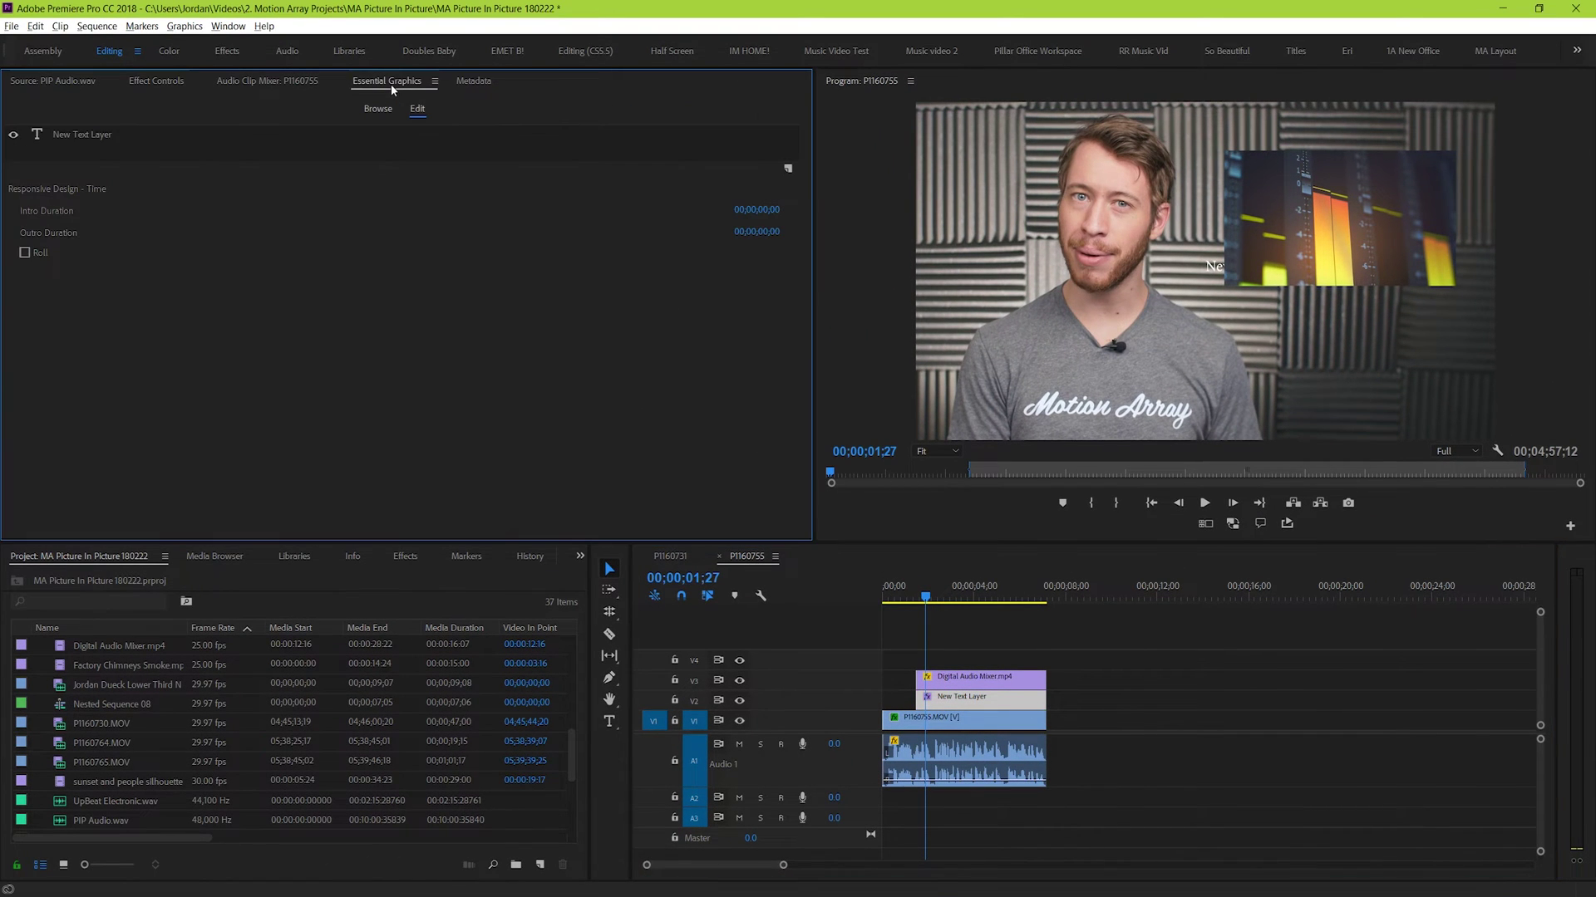
left_click(75, 134)
key("Delete")
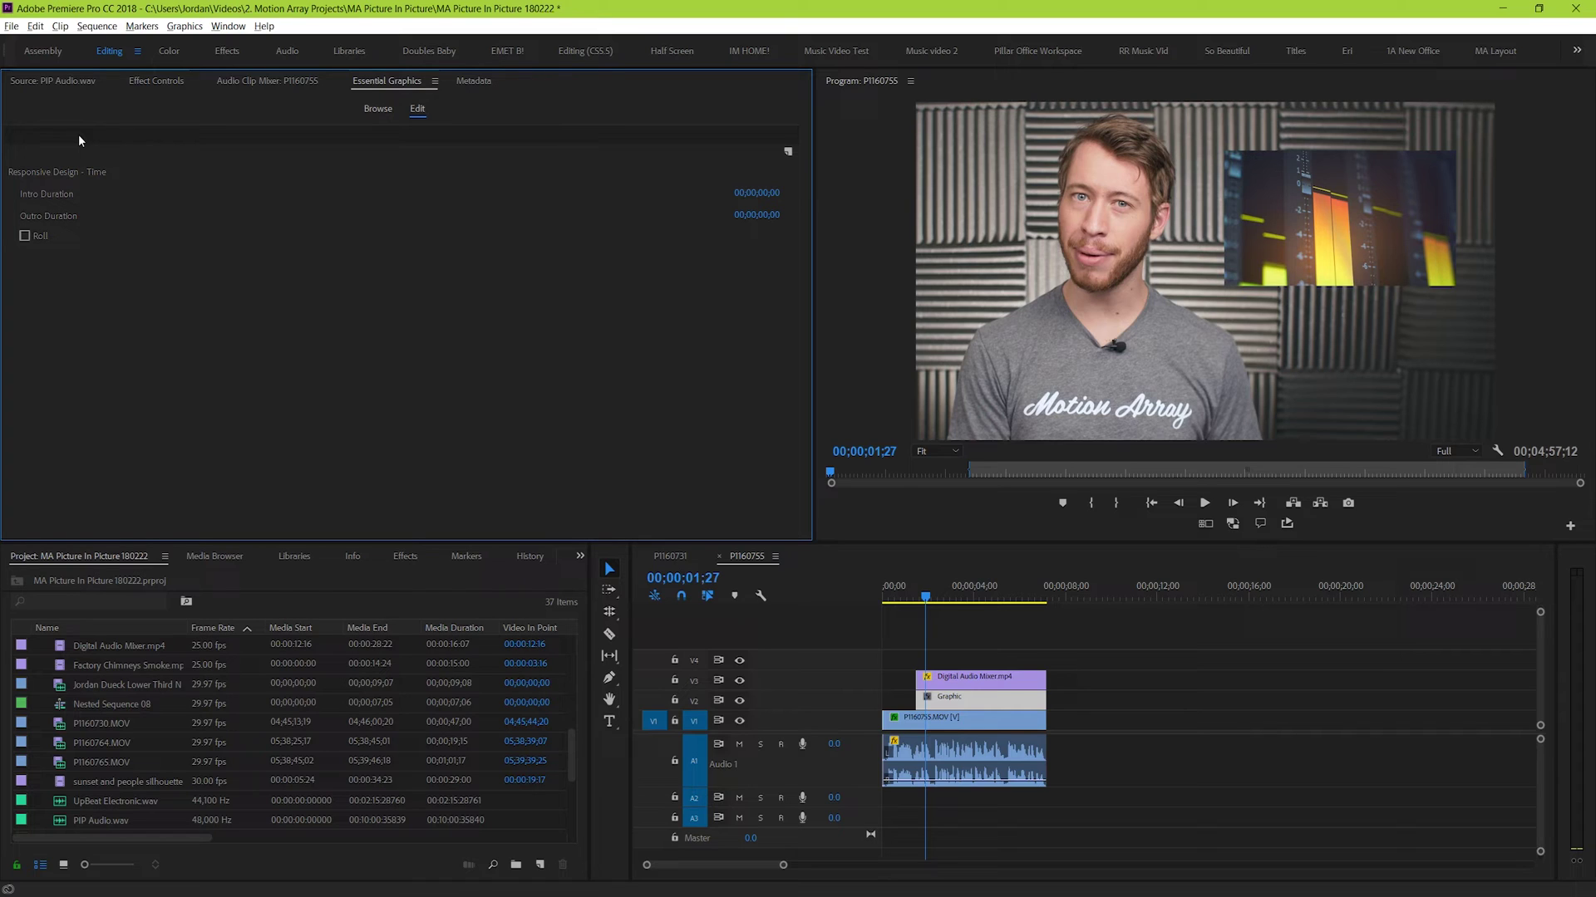
Add a cyan rectangle shape and move it behind the upper-right inset
left_click(788, 151)
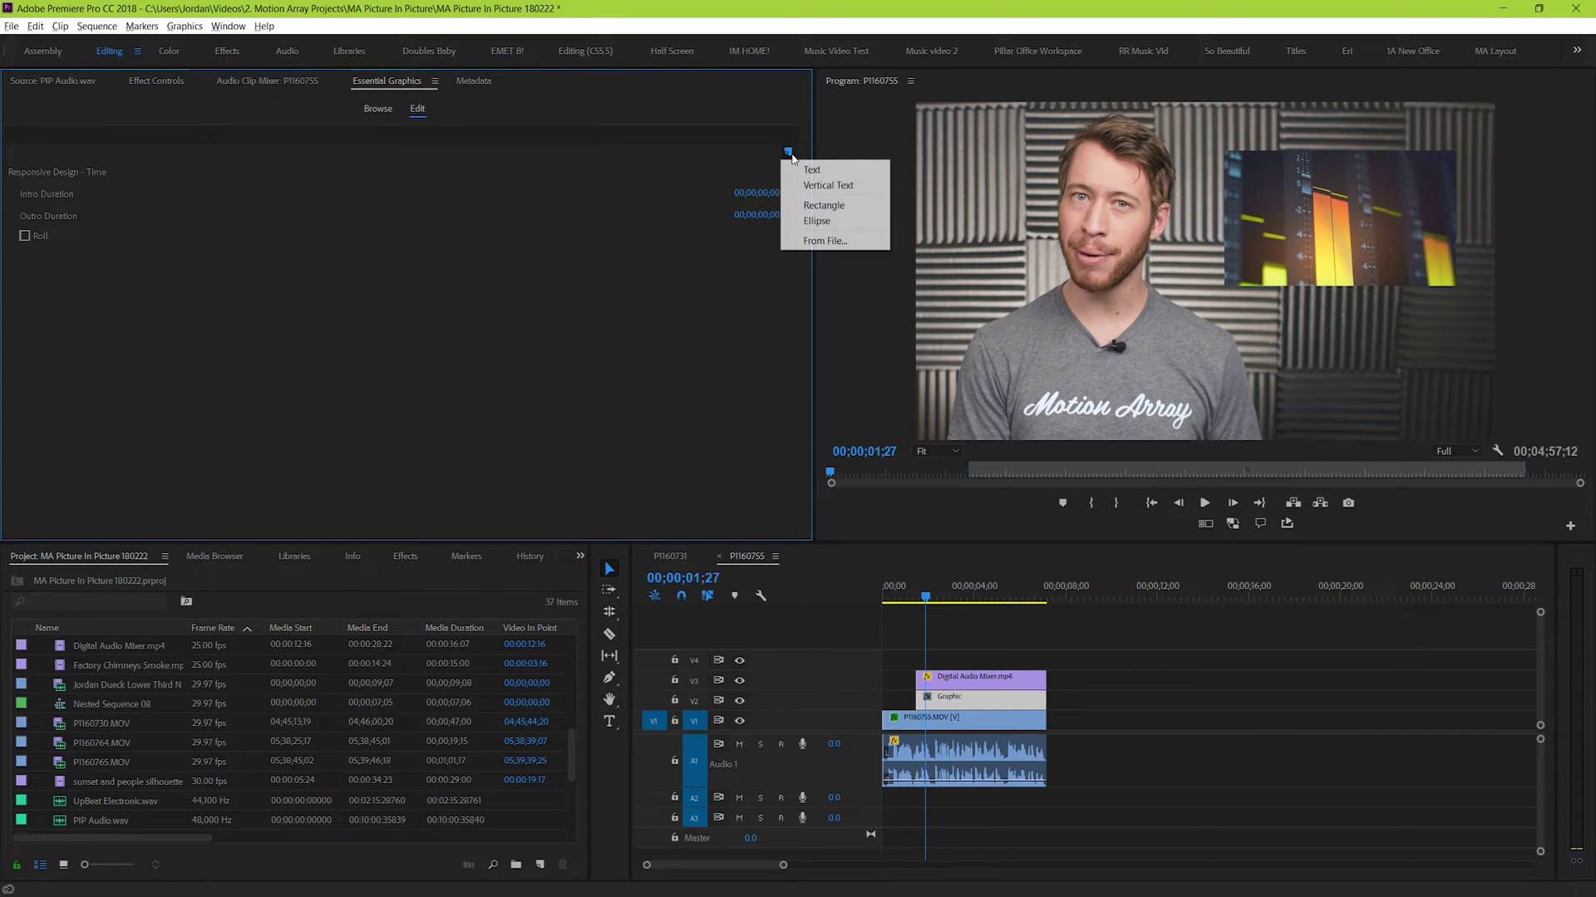
left_click(812, 207)
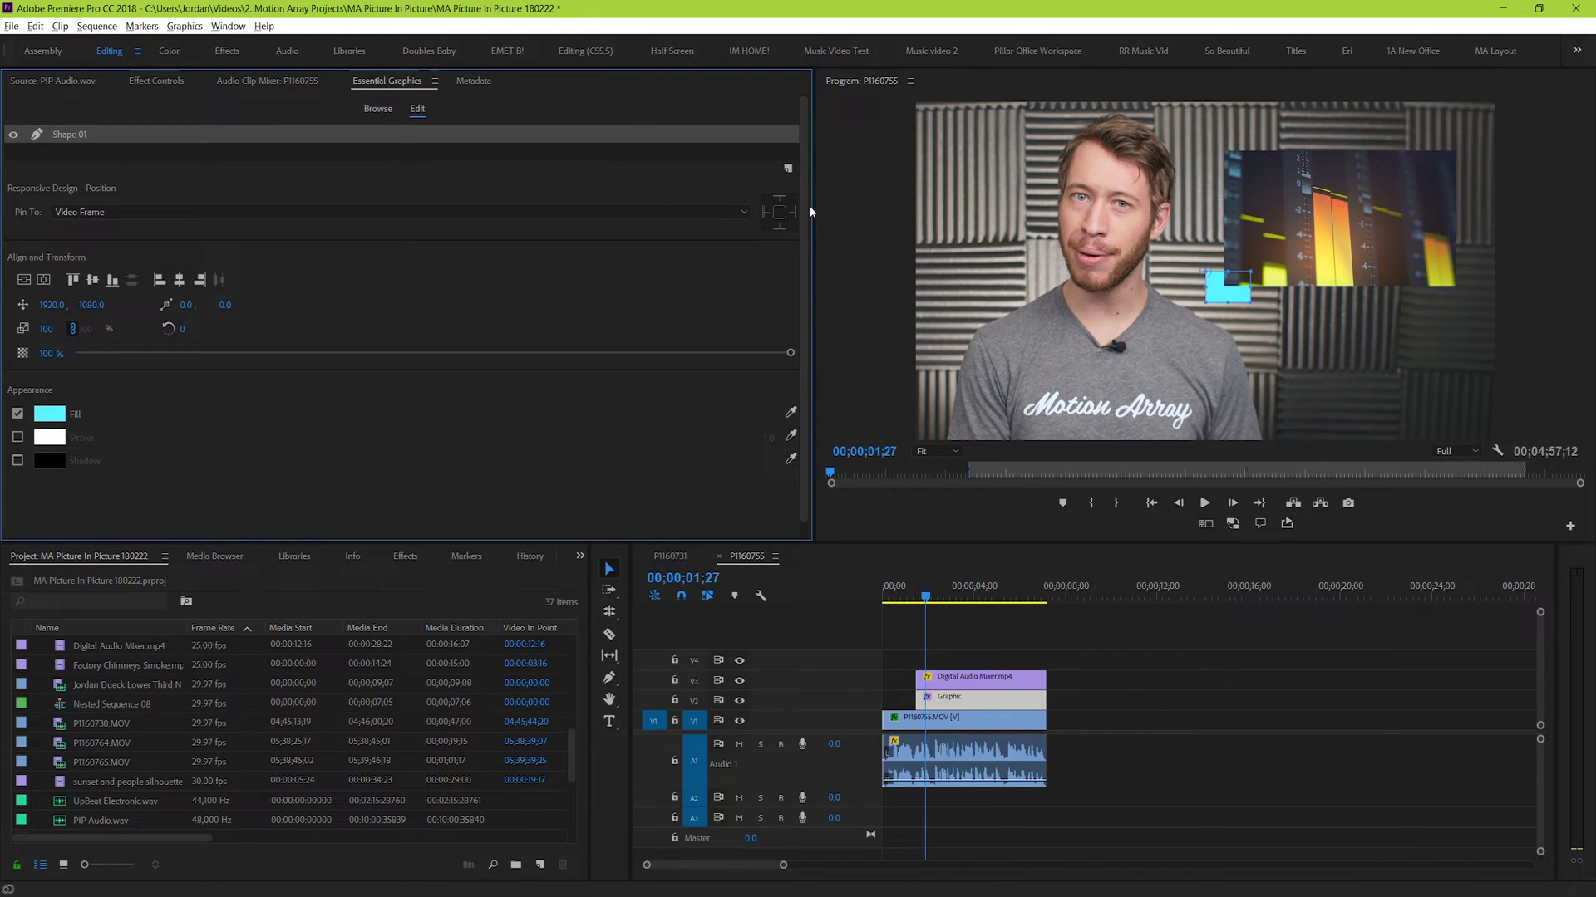
left_click_drag(1236, 297, 1456, 148)
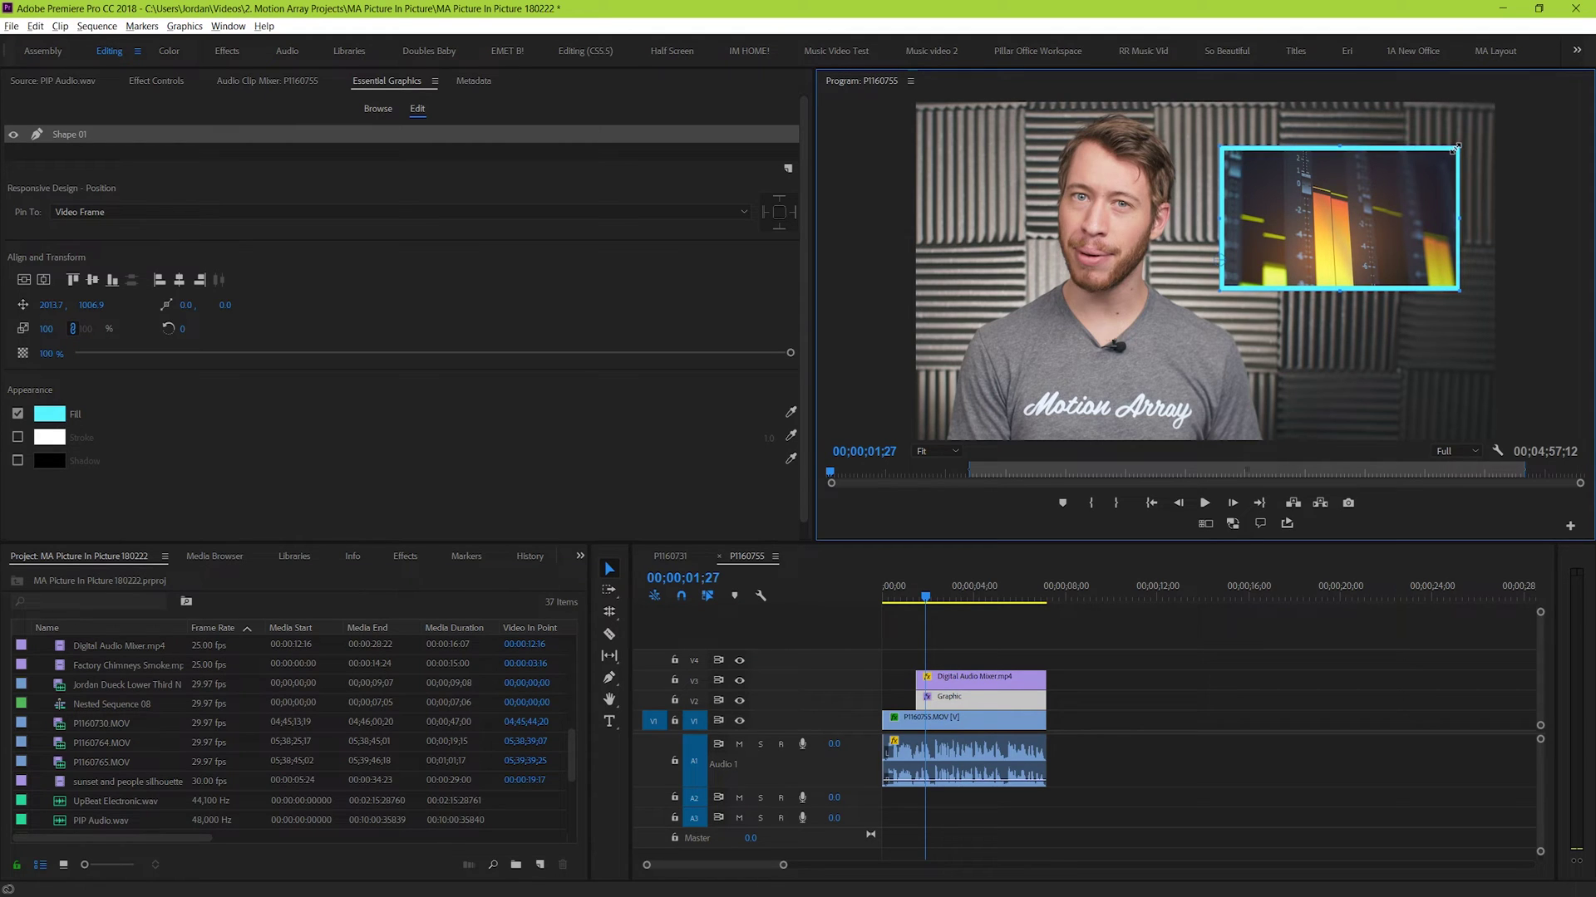
left_click(1190, 683)
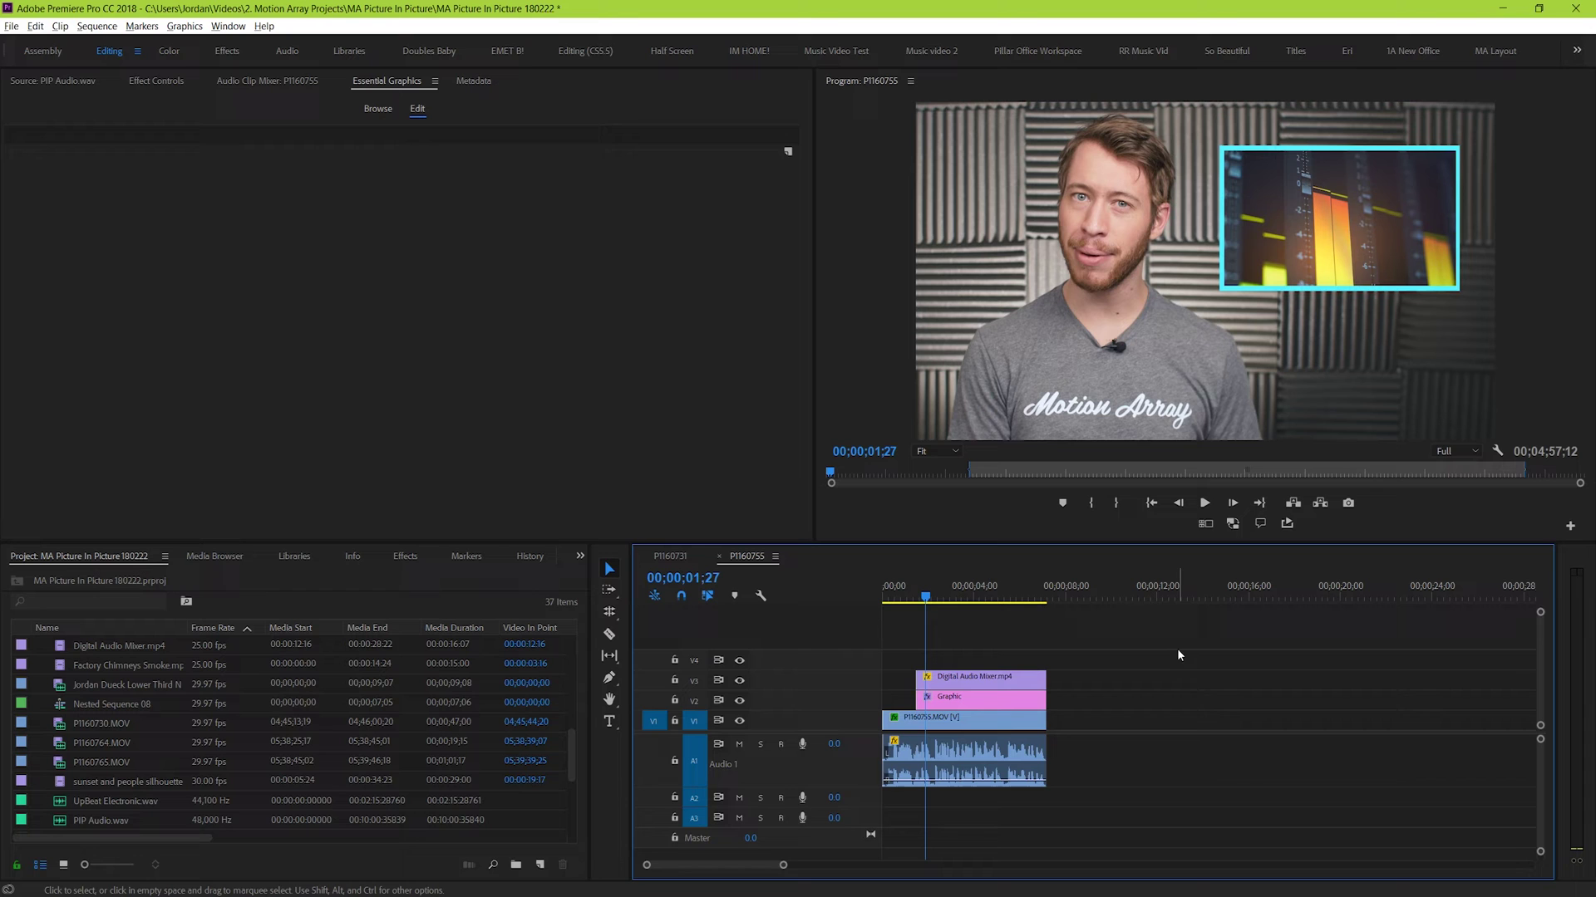
left_click(981, 703)
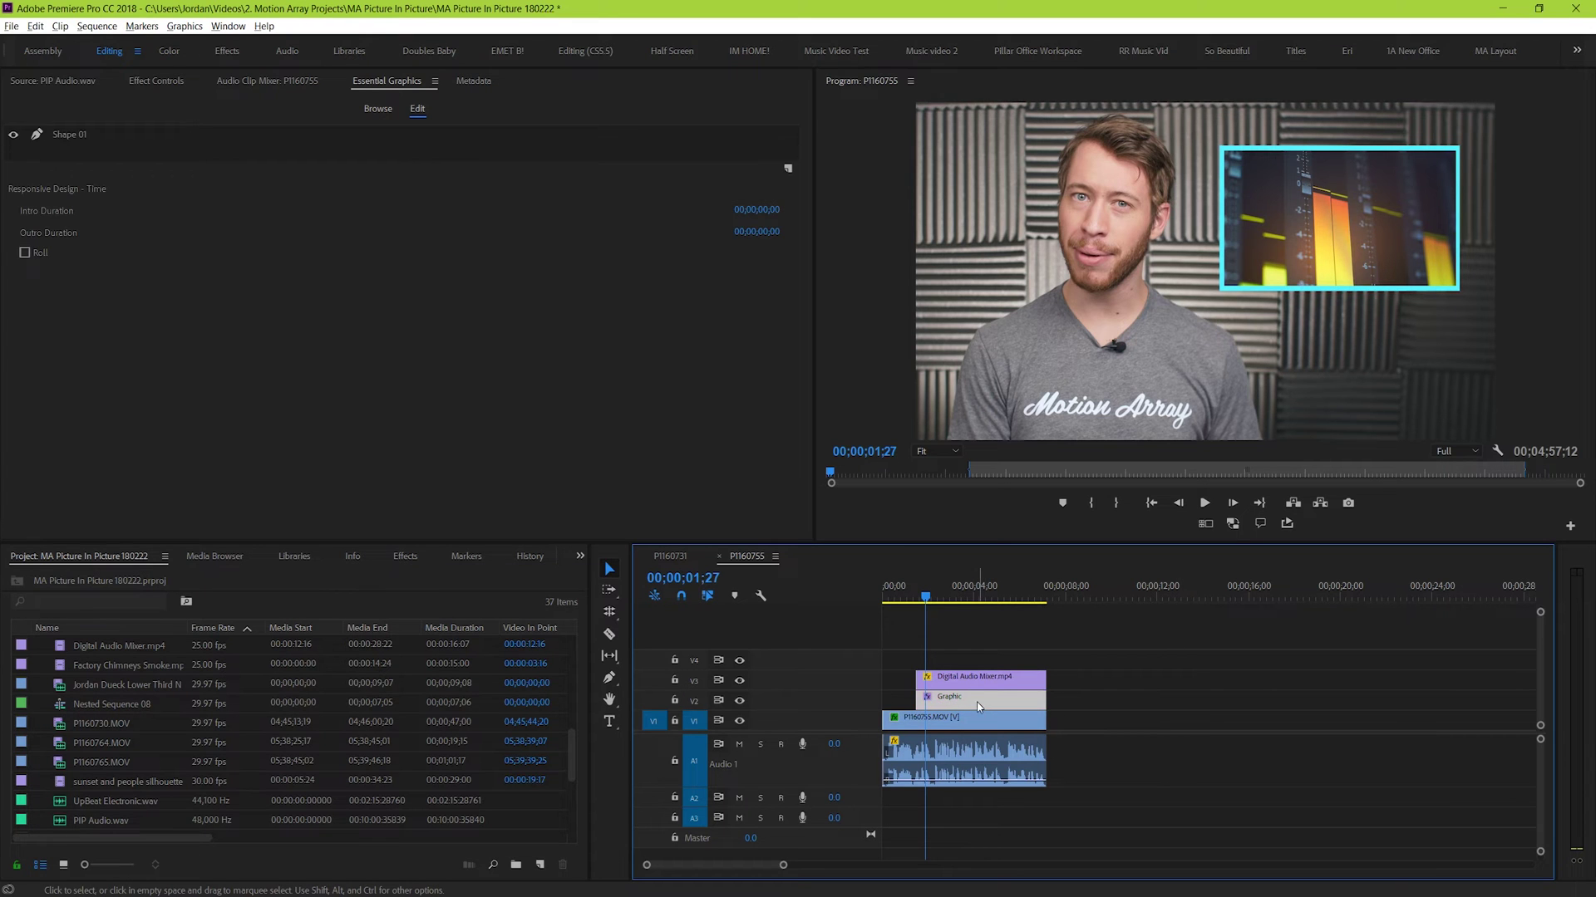
left_click(75, 136)
left_click(49, 414)
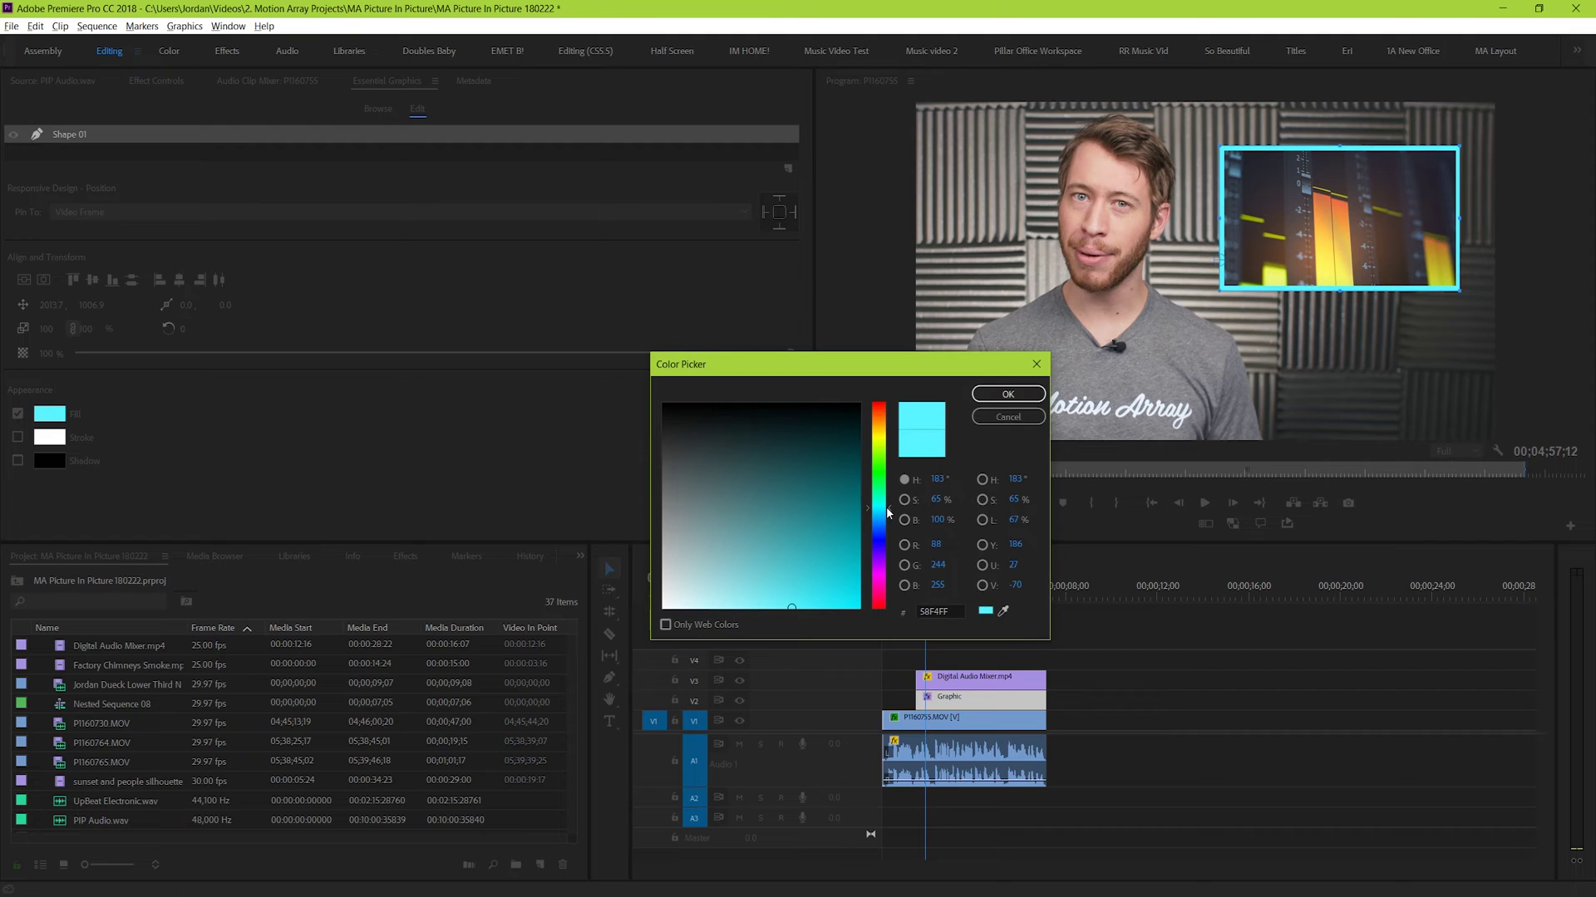
left_click(1002, 395)
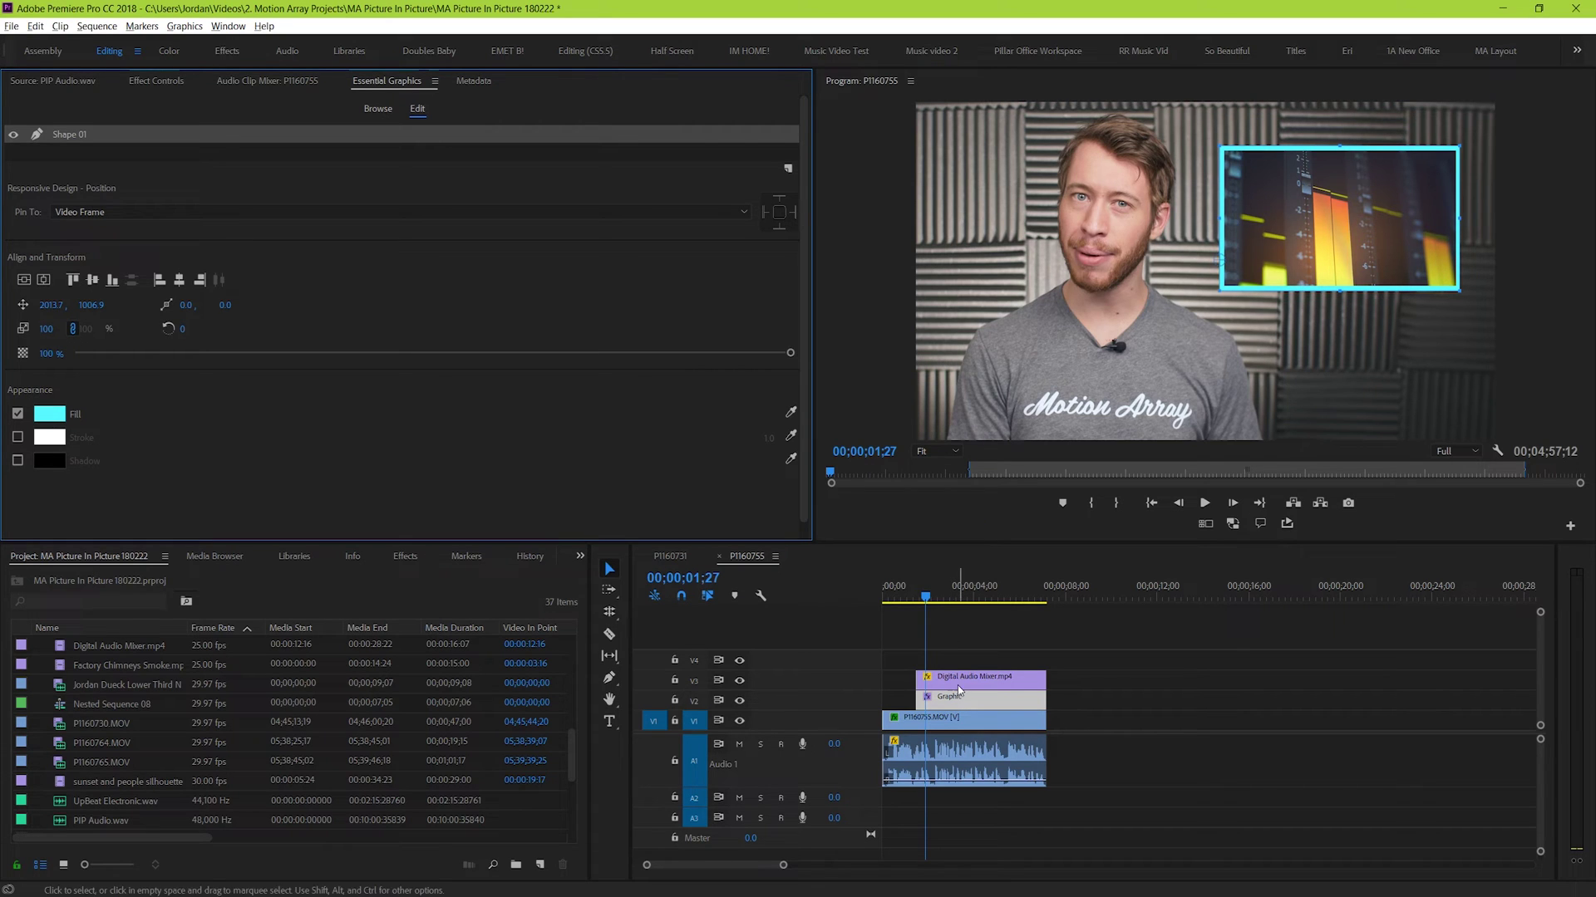
Nudge the inset's horizontal position slightly, leaving its opacity unchanged
left_click(980, 676)
left_click(156, 81)
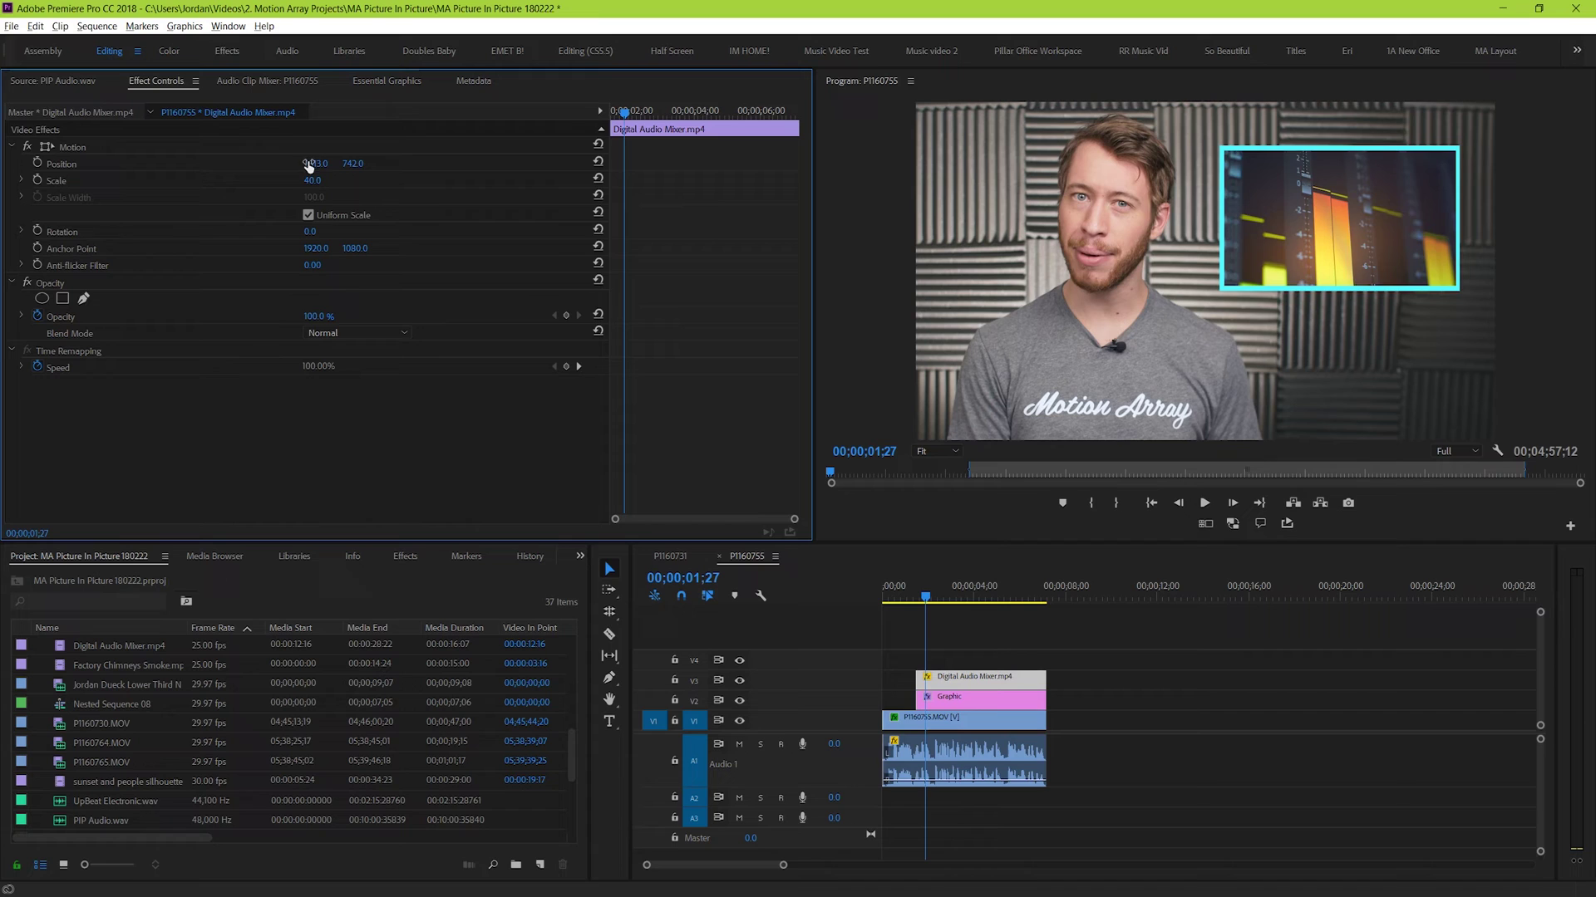
mouse_move(316, 163)
left_mouse_down()
mouse_move(287, 163)
mouse_move(324, 163)
left_mouse_up()
left_click_drag(313, 316, 319, 316)
key("ctrl+z")
Nest the inset and cyan border clips into a sequence named PIP
left_click_drag(865, 629, 980, 708)
right_click(981, 708)
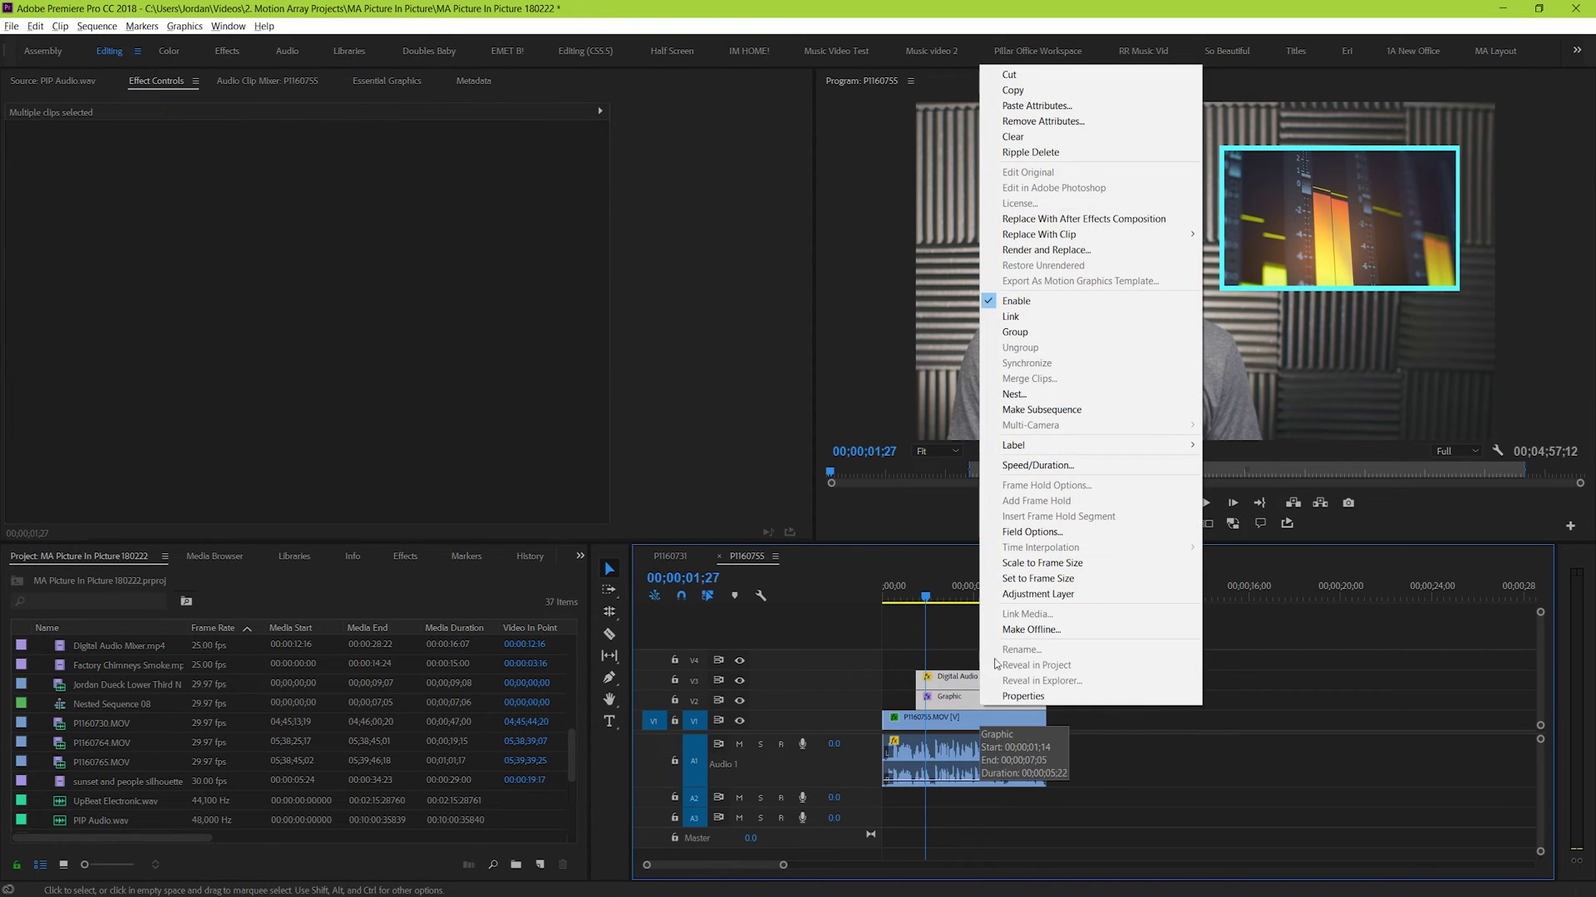
left_click(1059, 392)
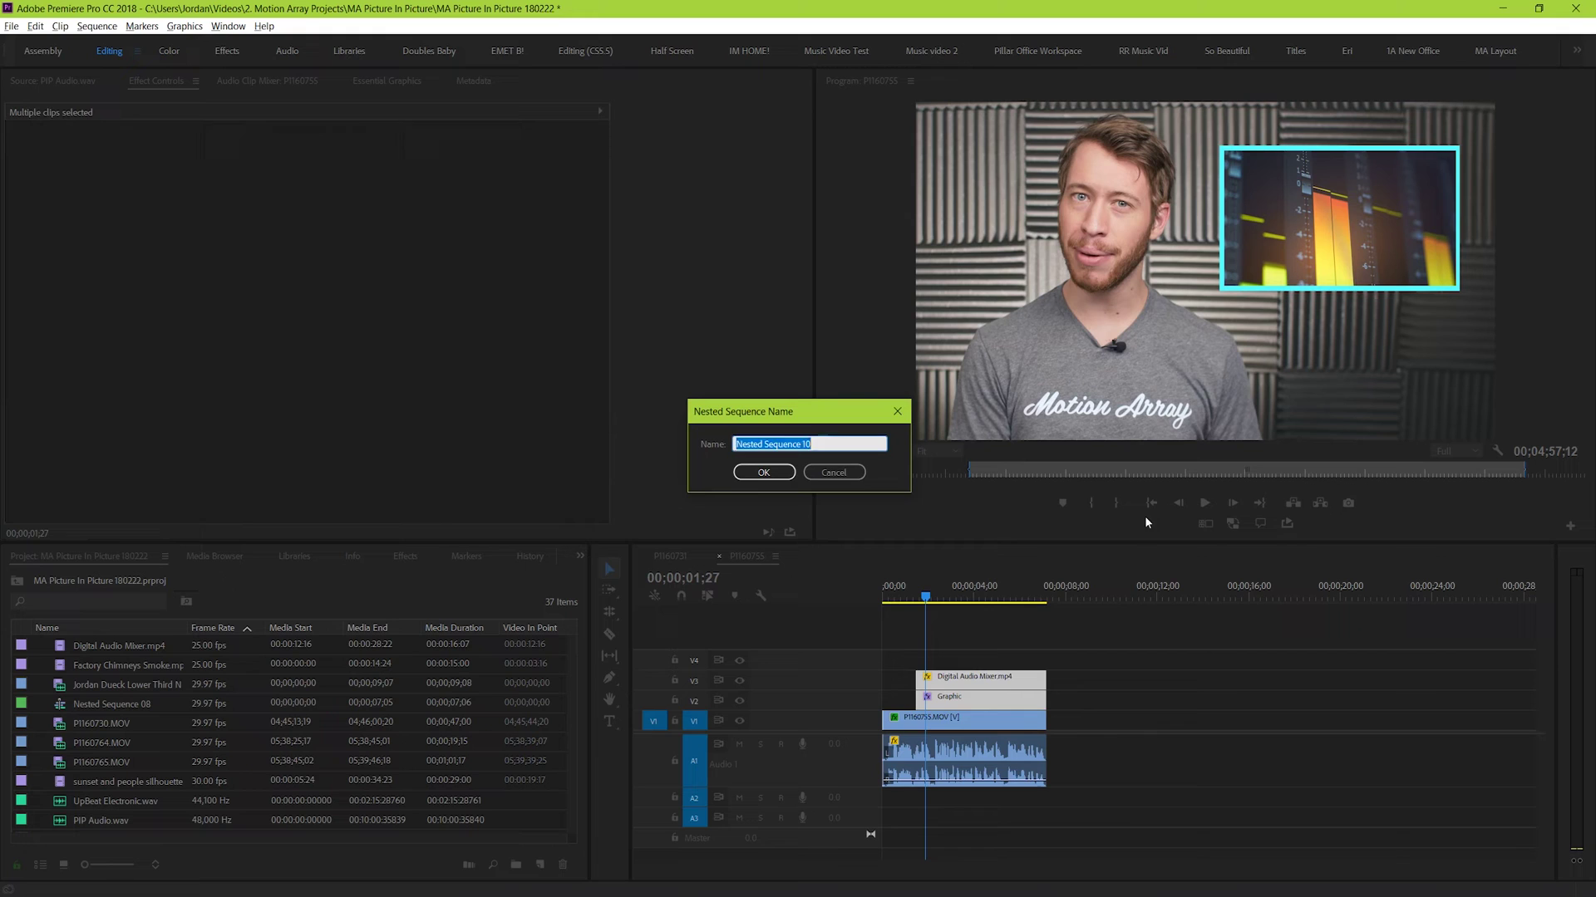
type("PIP")
key("Return")
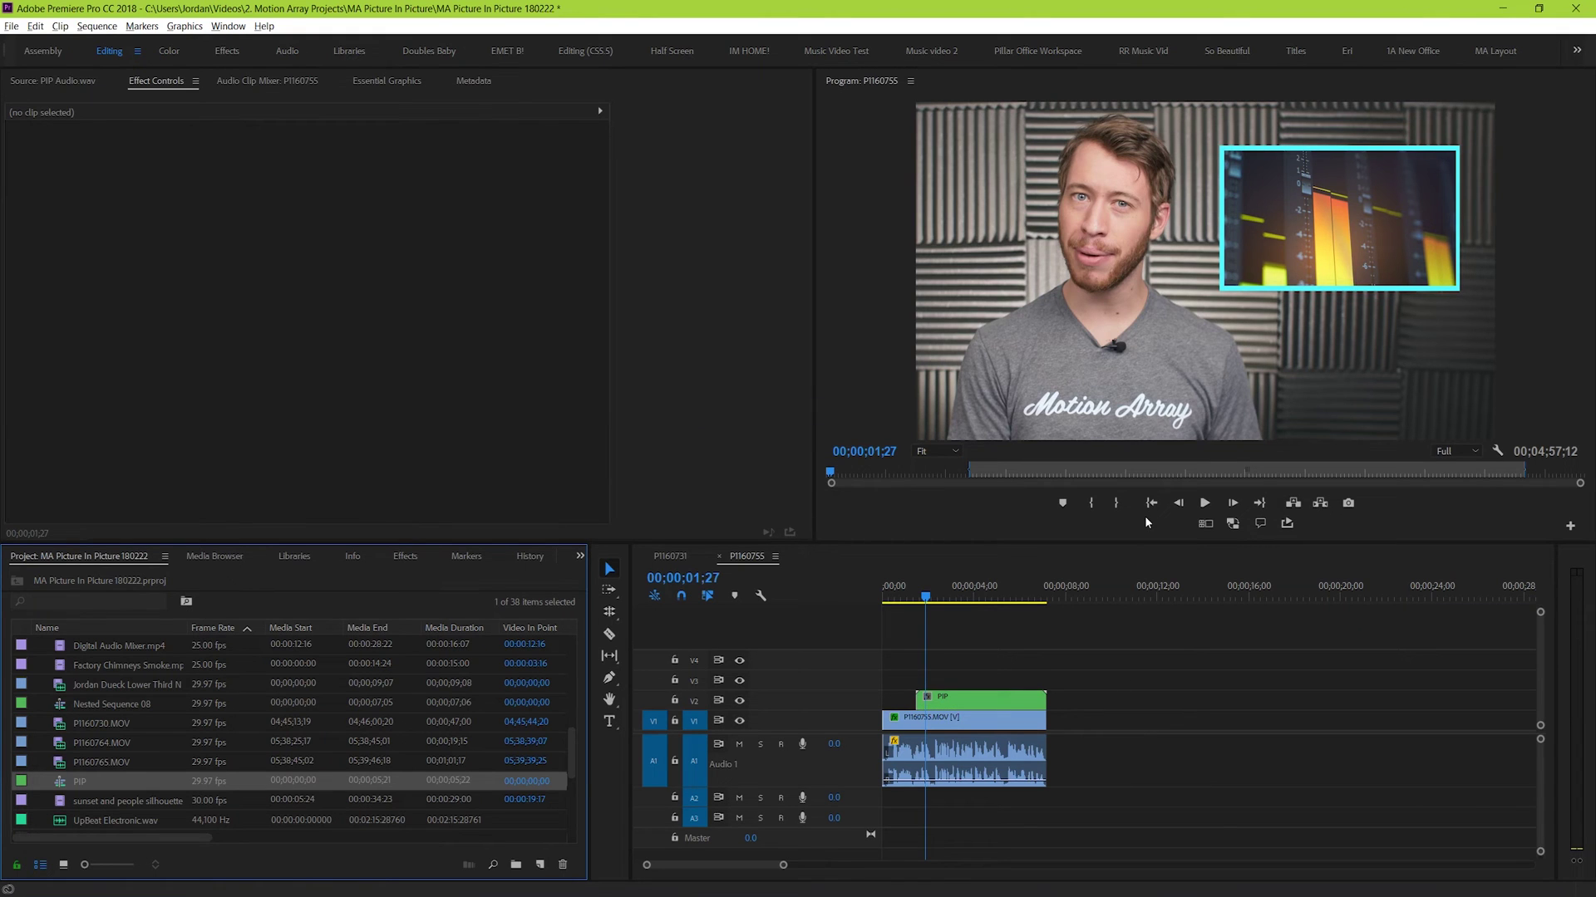
Start a scale keyframe on the PIP clip at 0
left_click(959, 696)
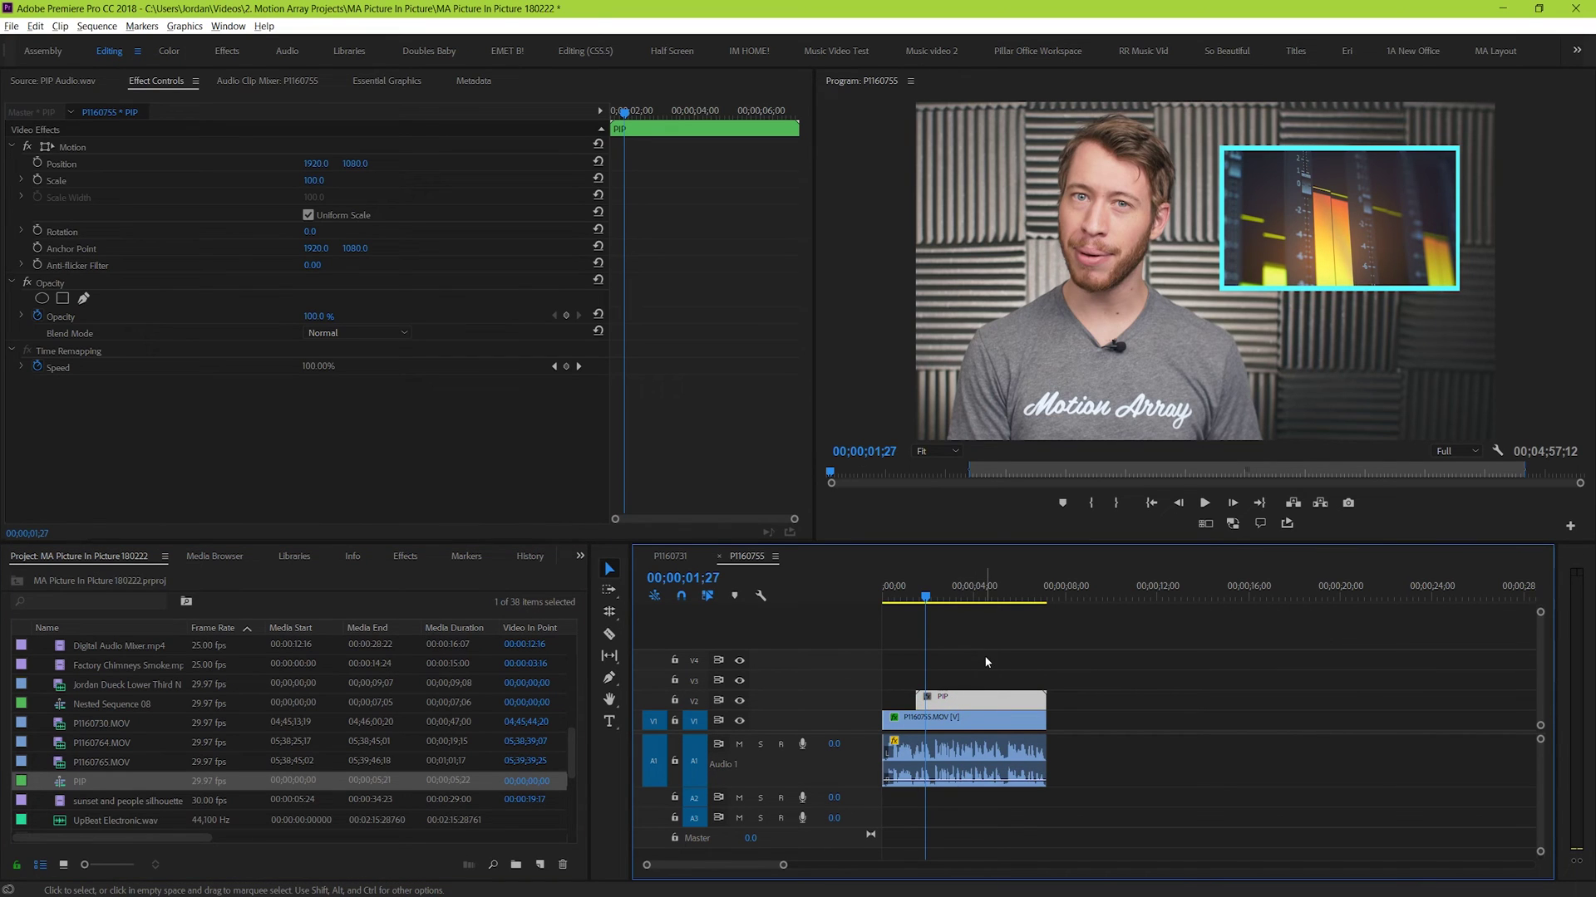
left_click(37, 179)
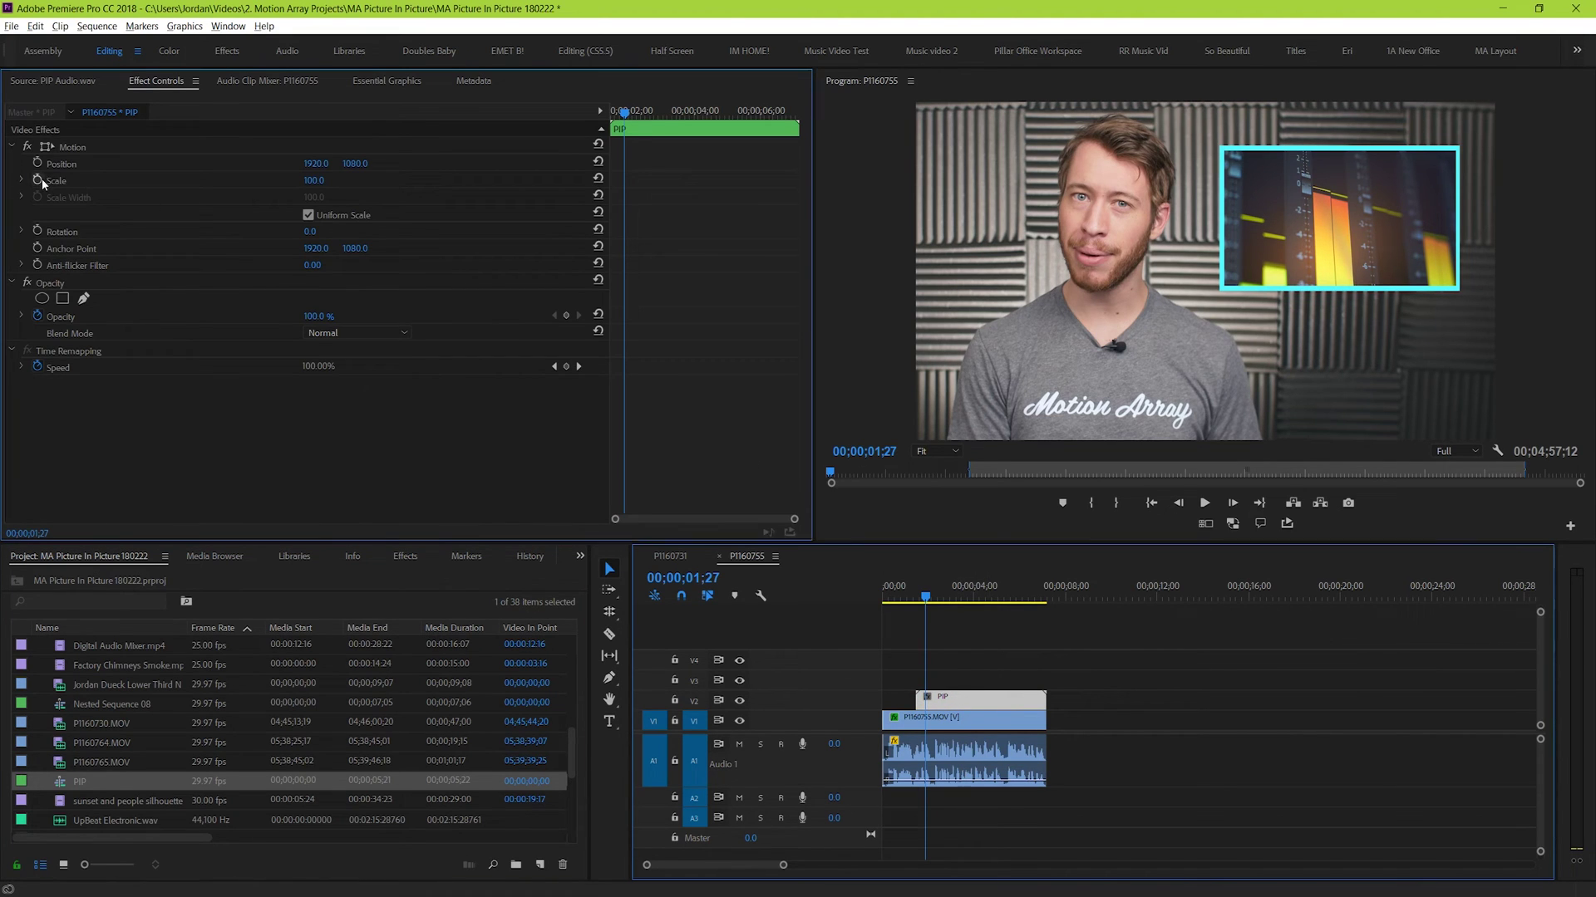
left_click(313, 180)
type("0")
key("Return")
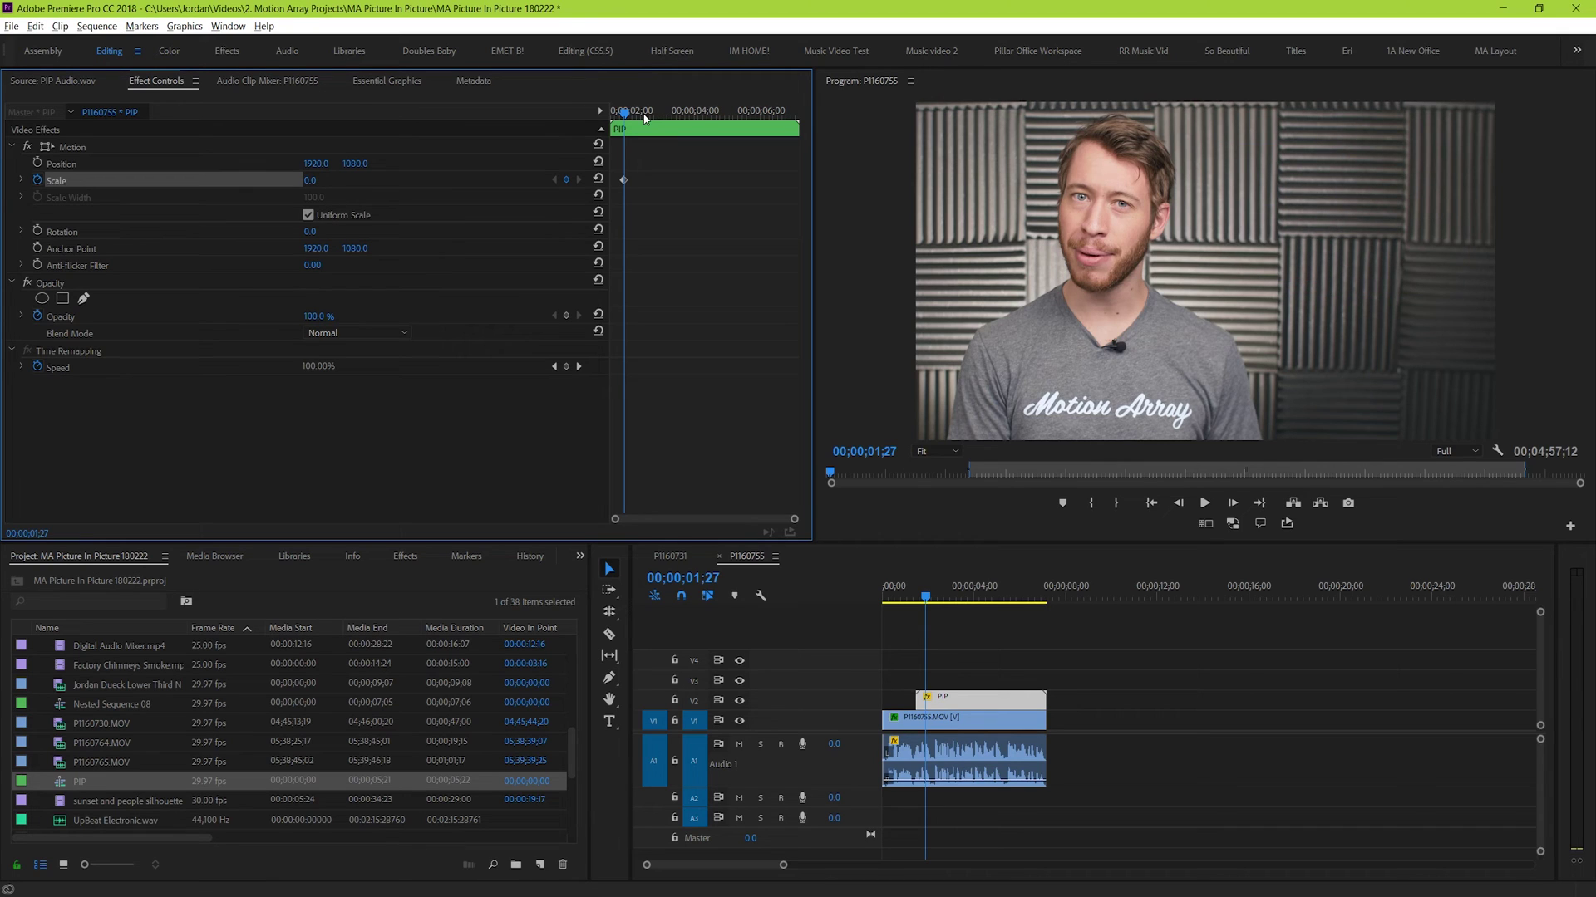
Keyframe scale 102 at 00;00;02;07 and 97 at 00;00;02;10
left_click(635, 113)
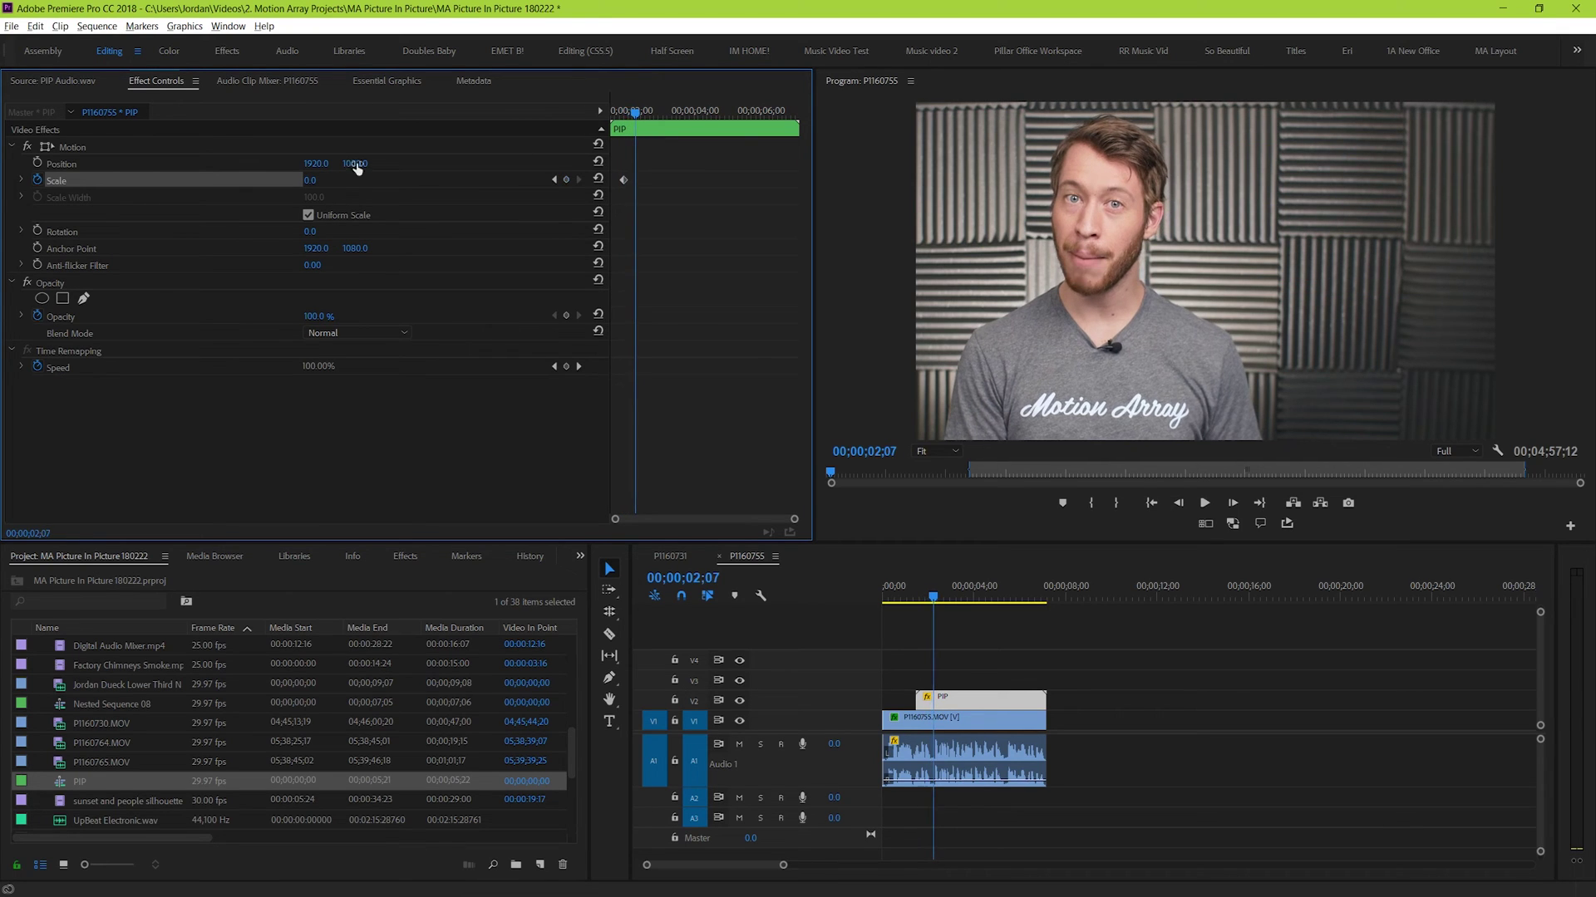
left_click(314, 181)
type("10")
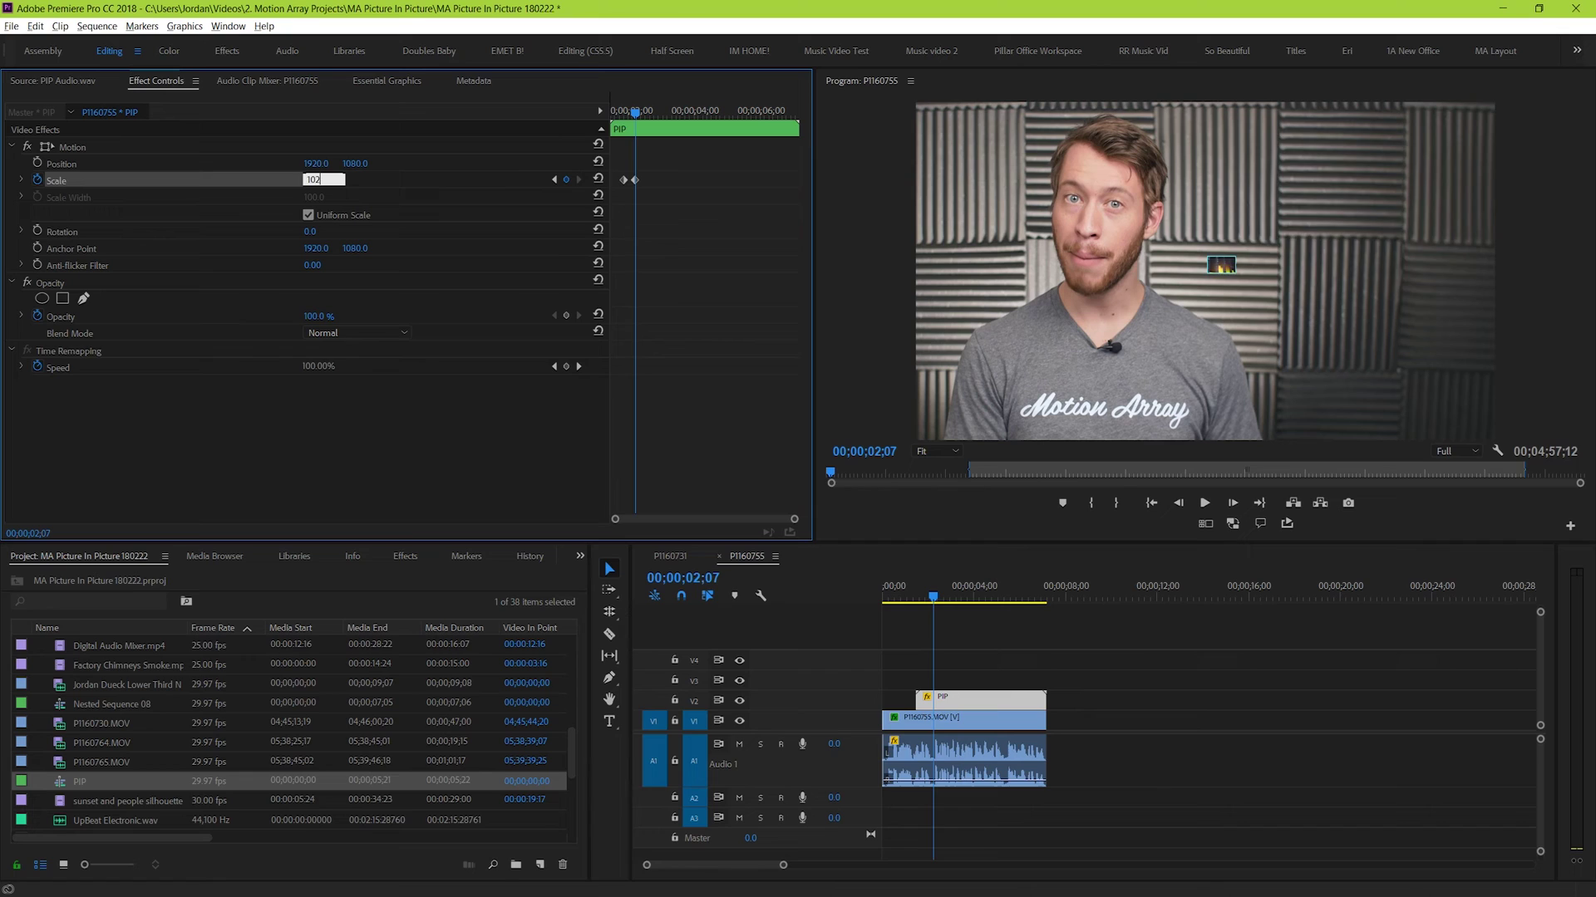
type("2")
key("Return")
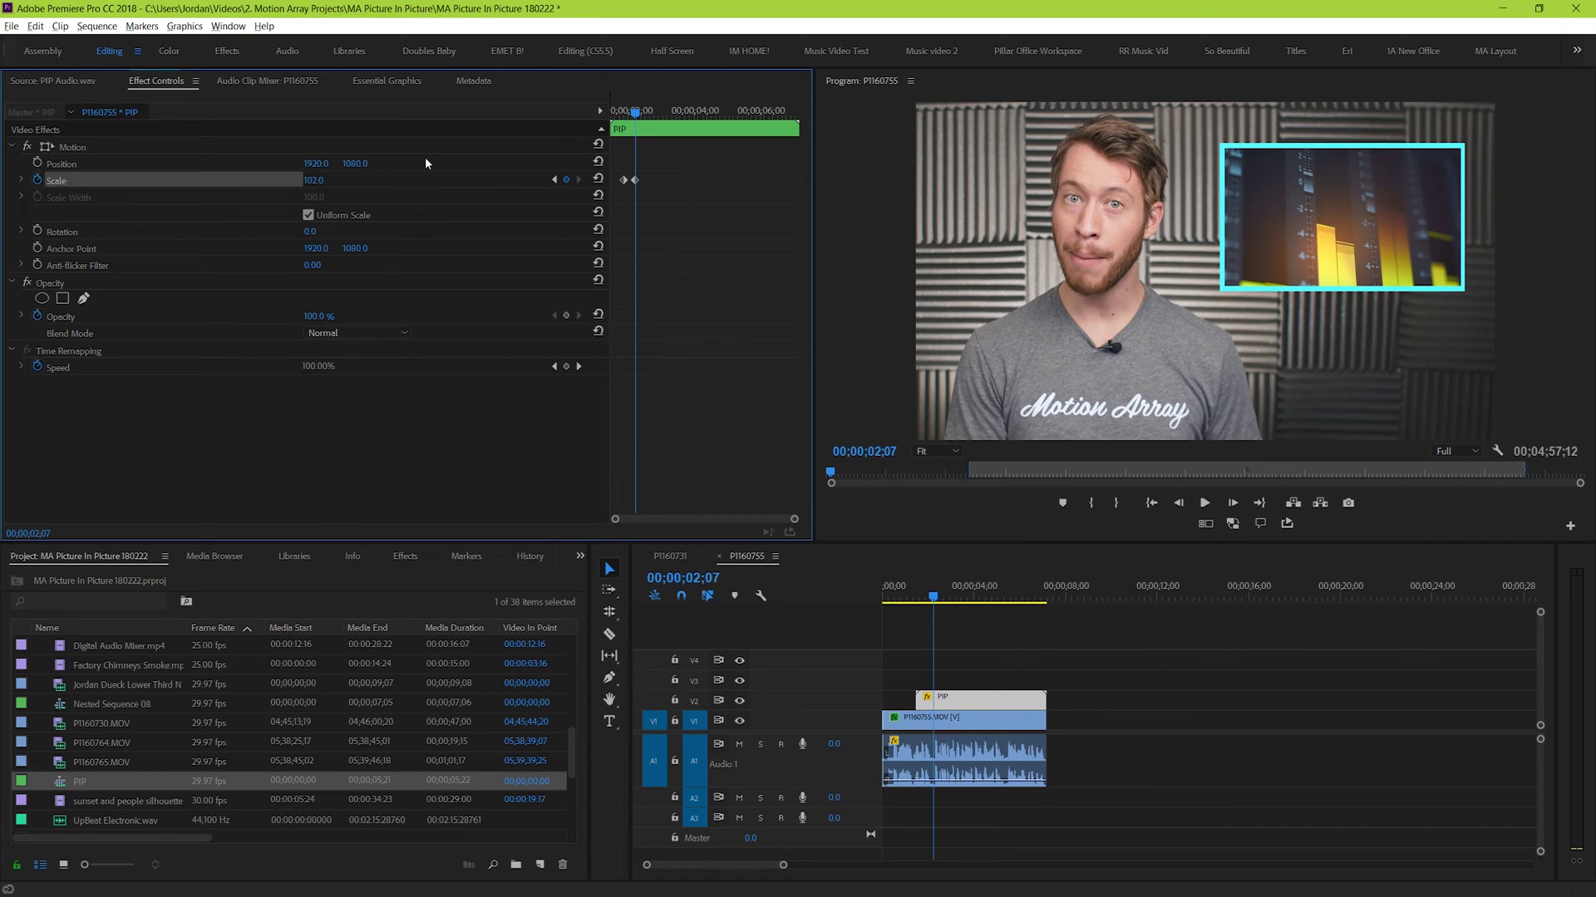
key("Right")
key("Right")
key("Right")
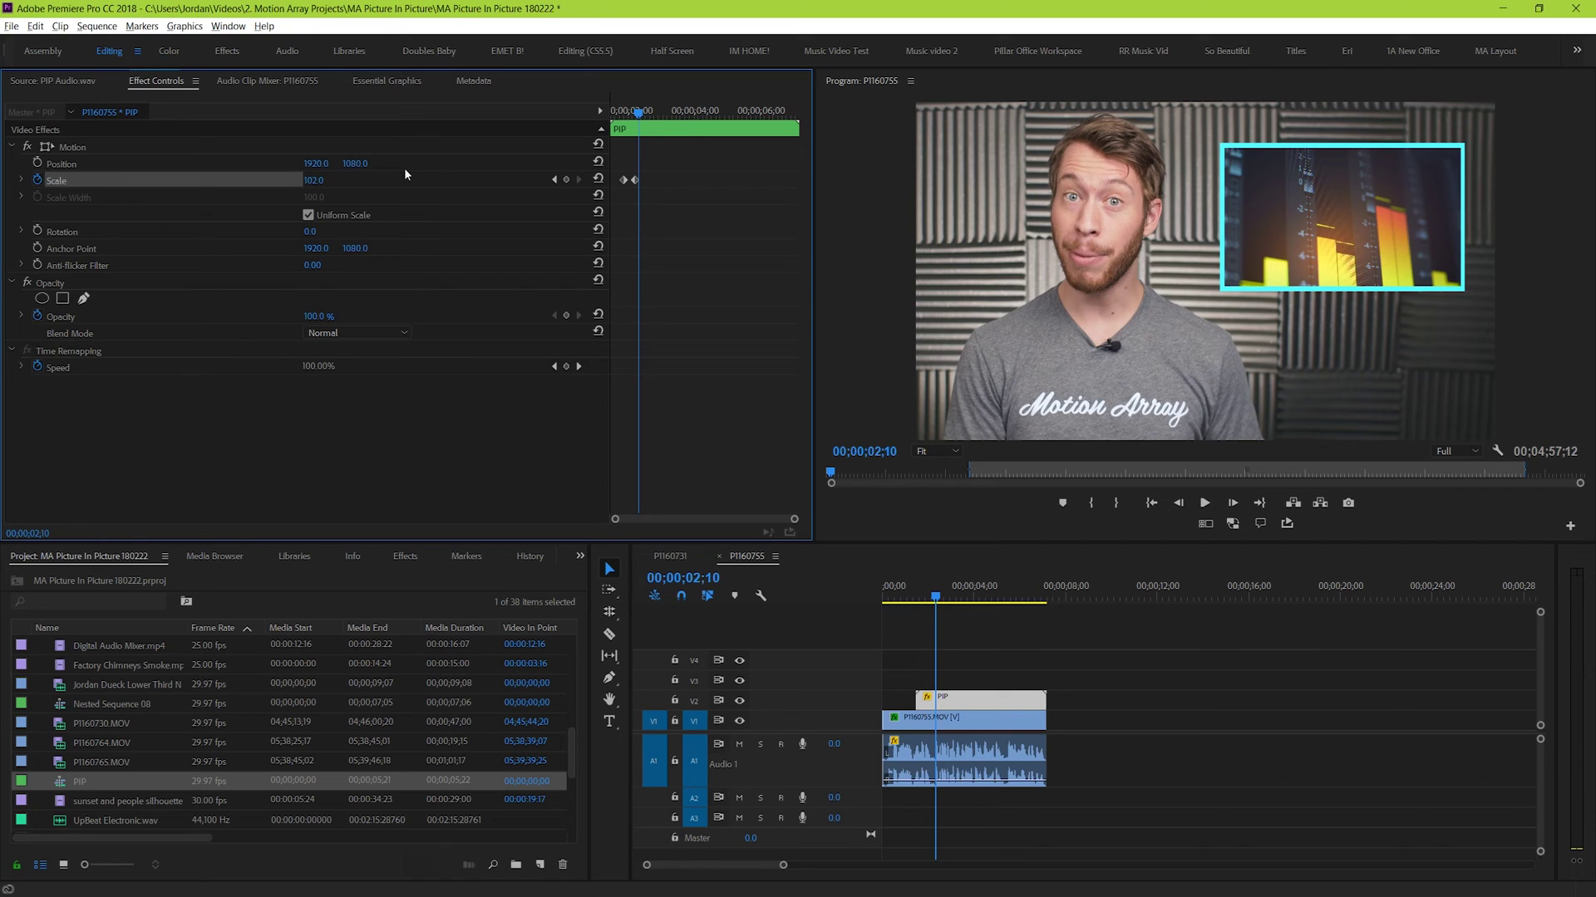
left_click(325, 180)
type("97")
key("Return")
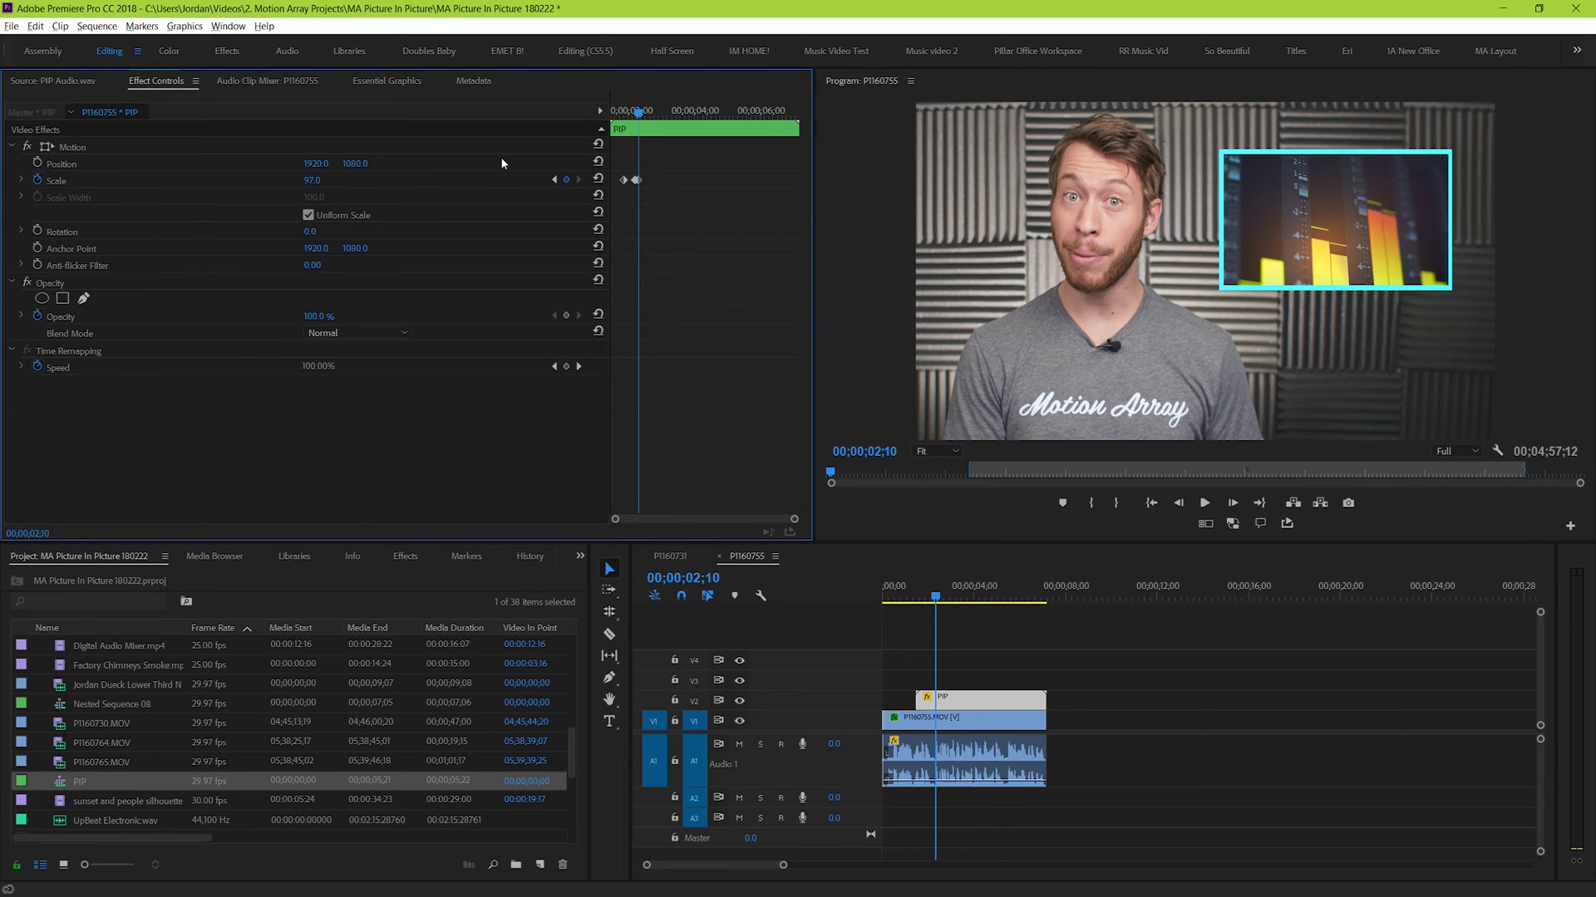
Add scale keyframes 101, 98 and a final 100 on the following frames
key("Right")
key("Right")
left_click(340, 183)
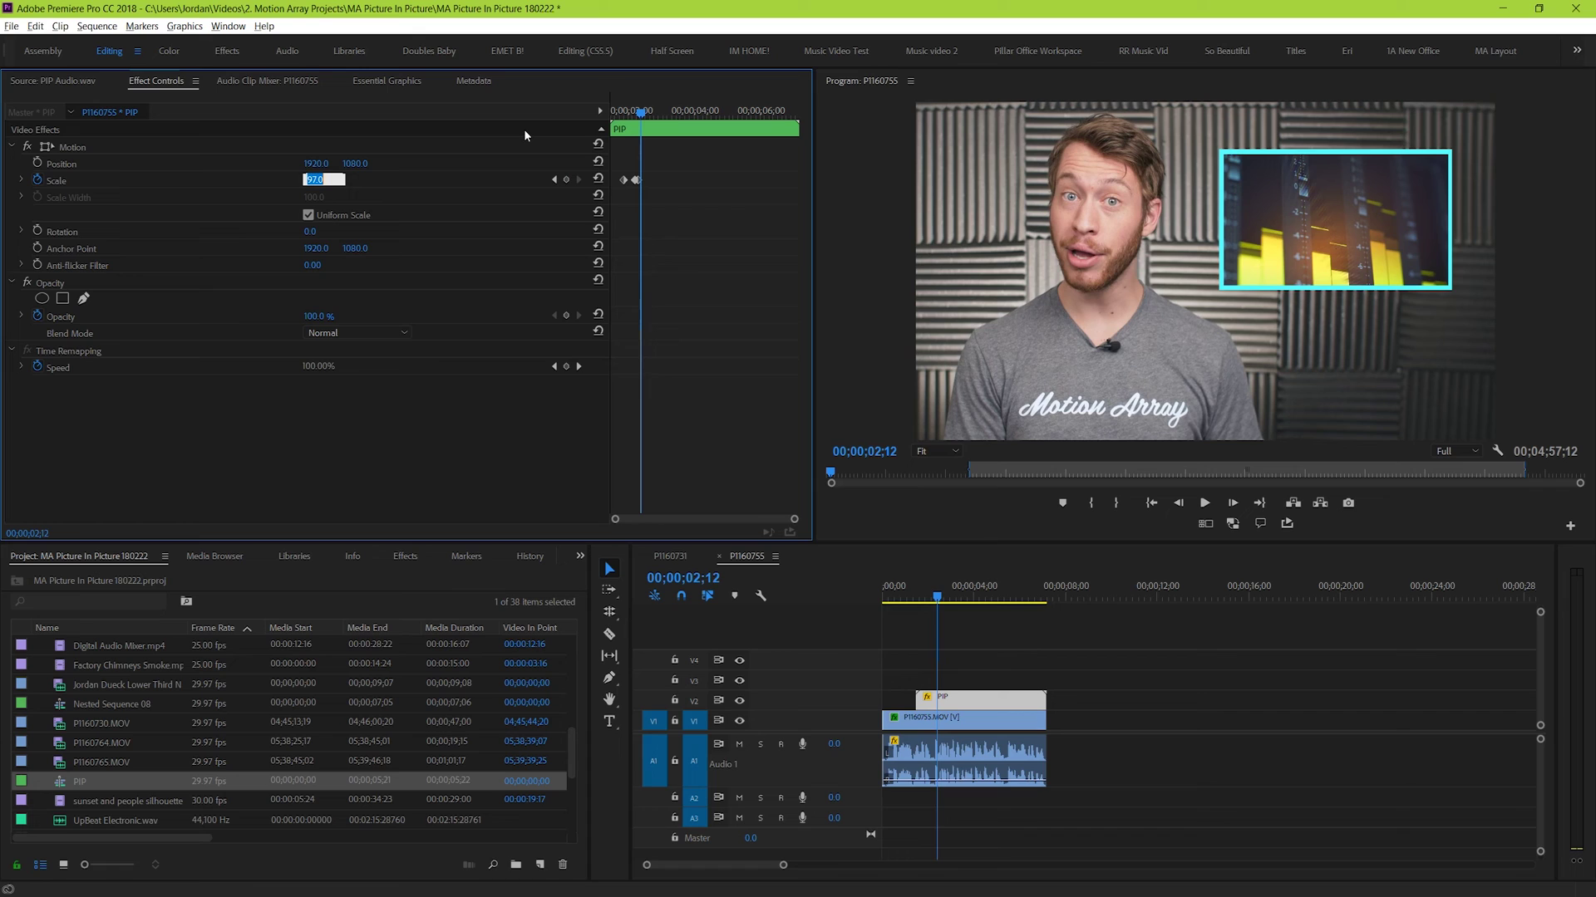
type("101")
key("Return")
key("Right")
key("Right")
left_click(331, 180)
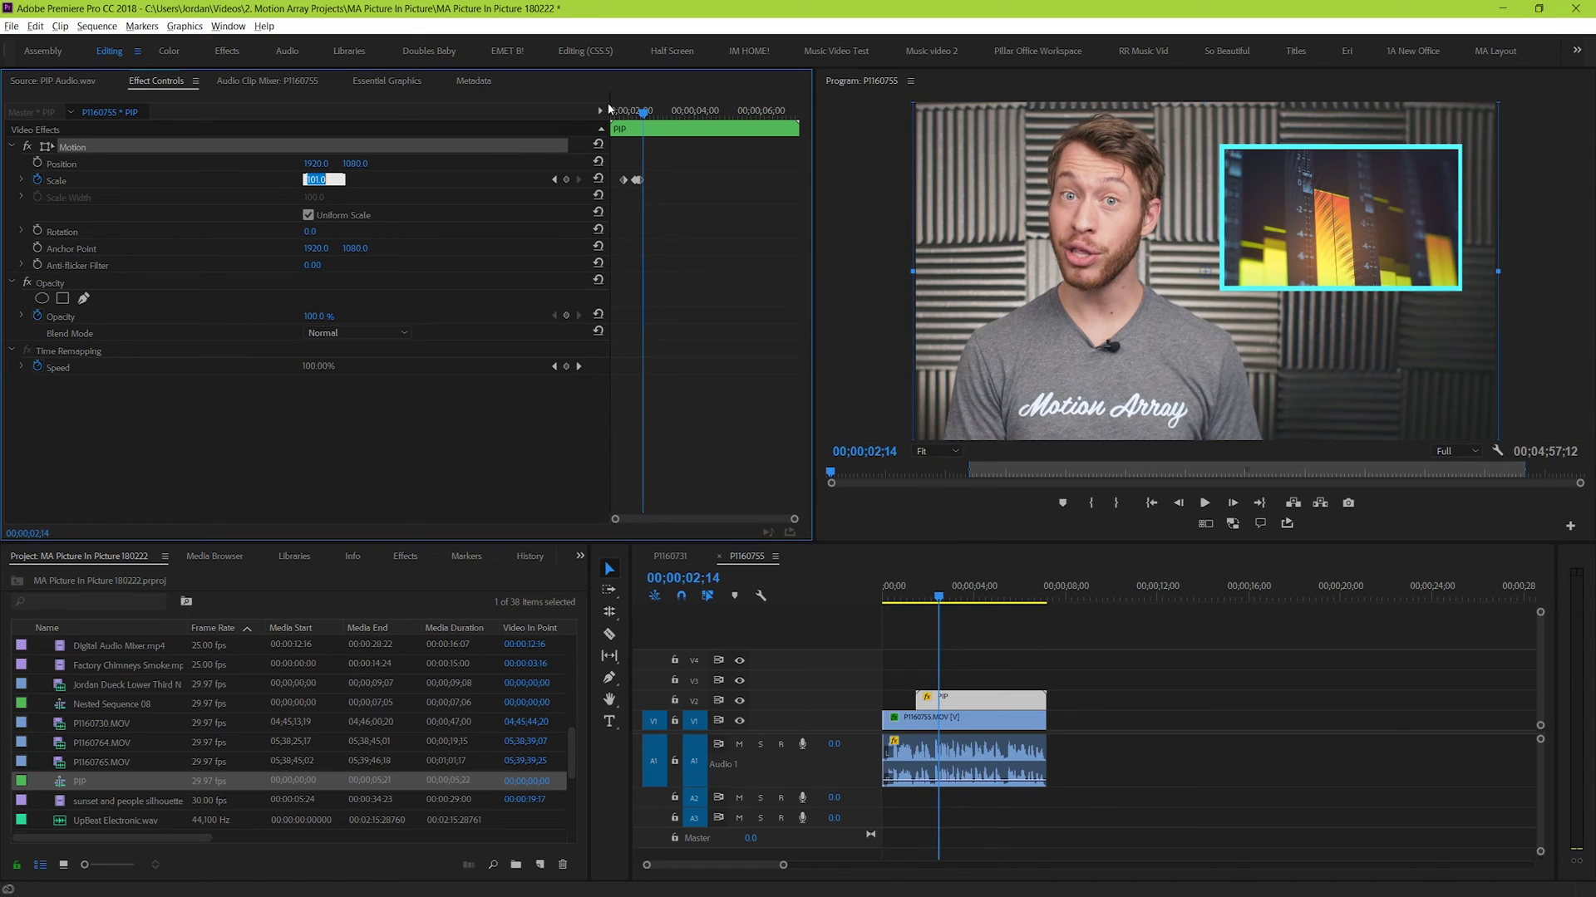
type("98")
key("Return")
key("Right")
key("Right")
left_click(314, 180)
type("100")
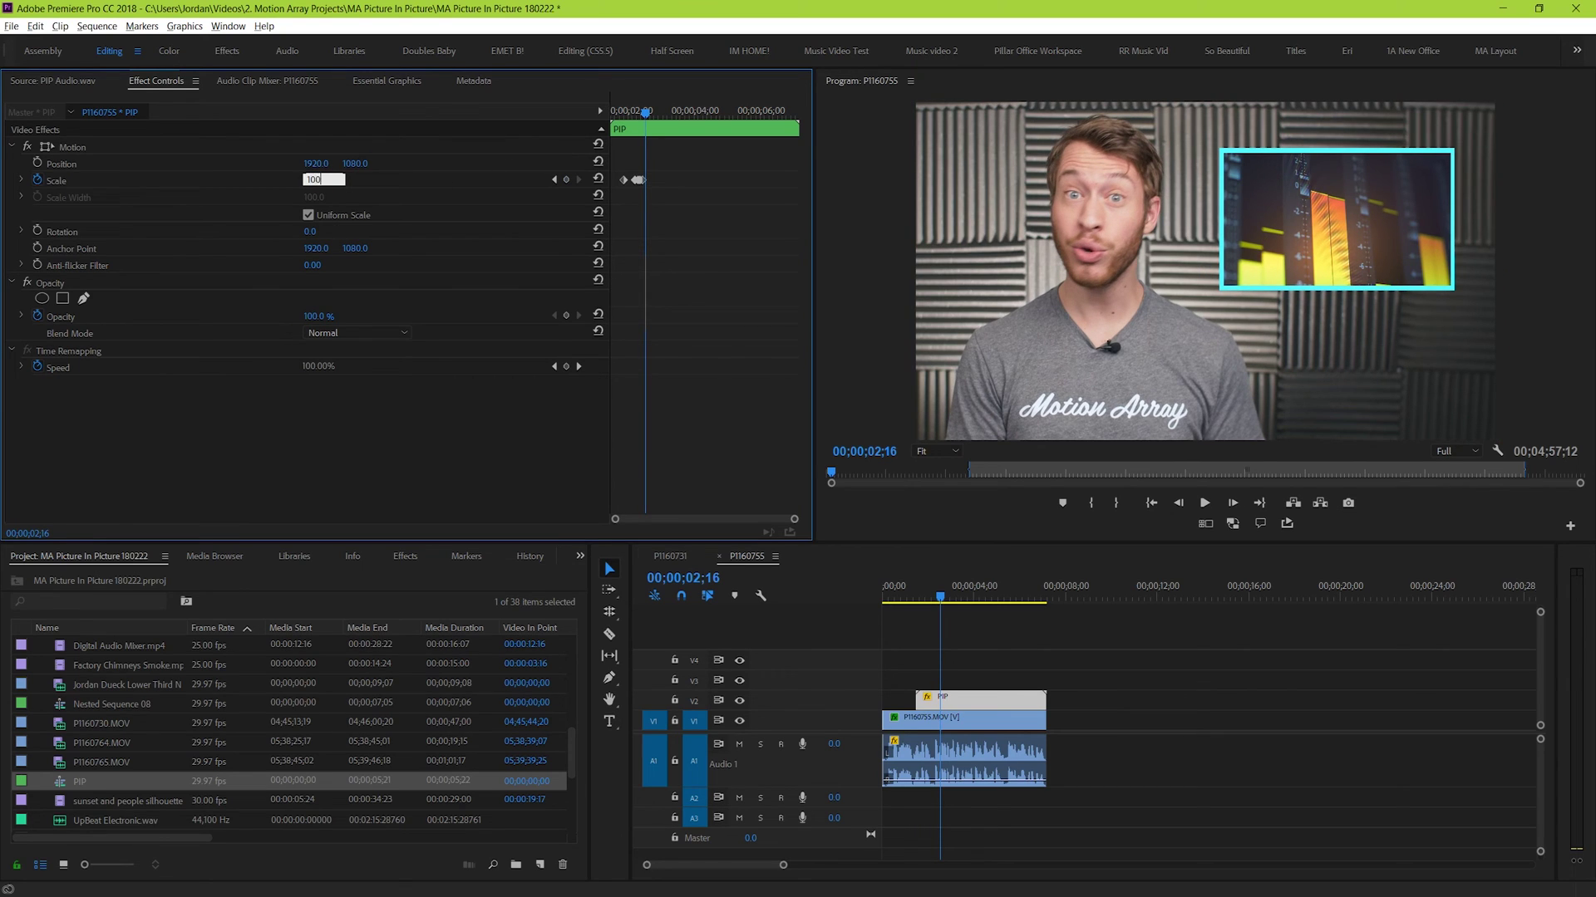
key("Return")
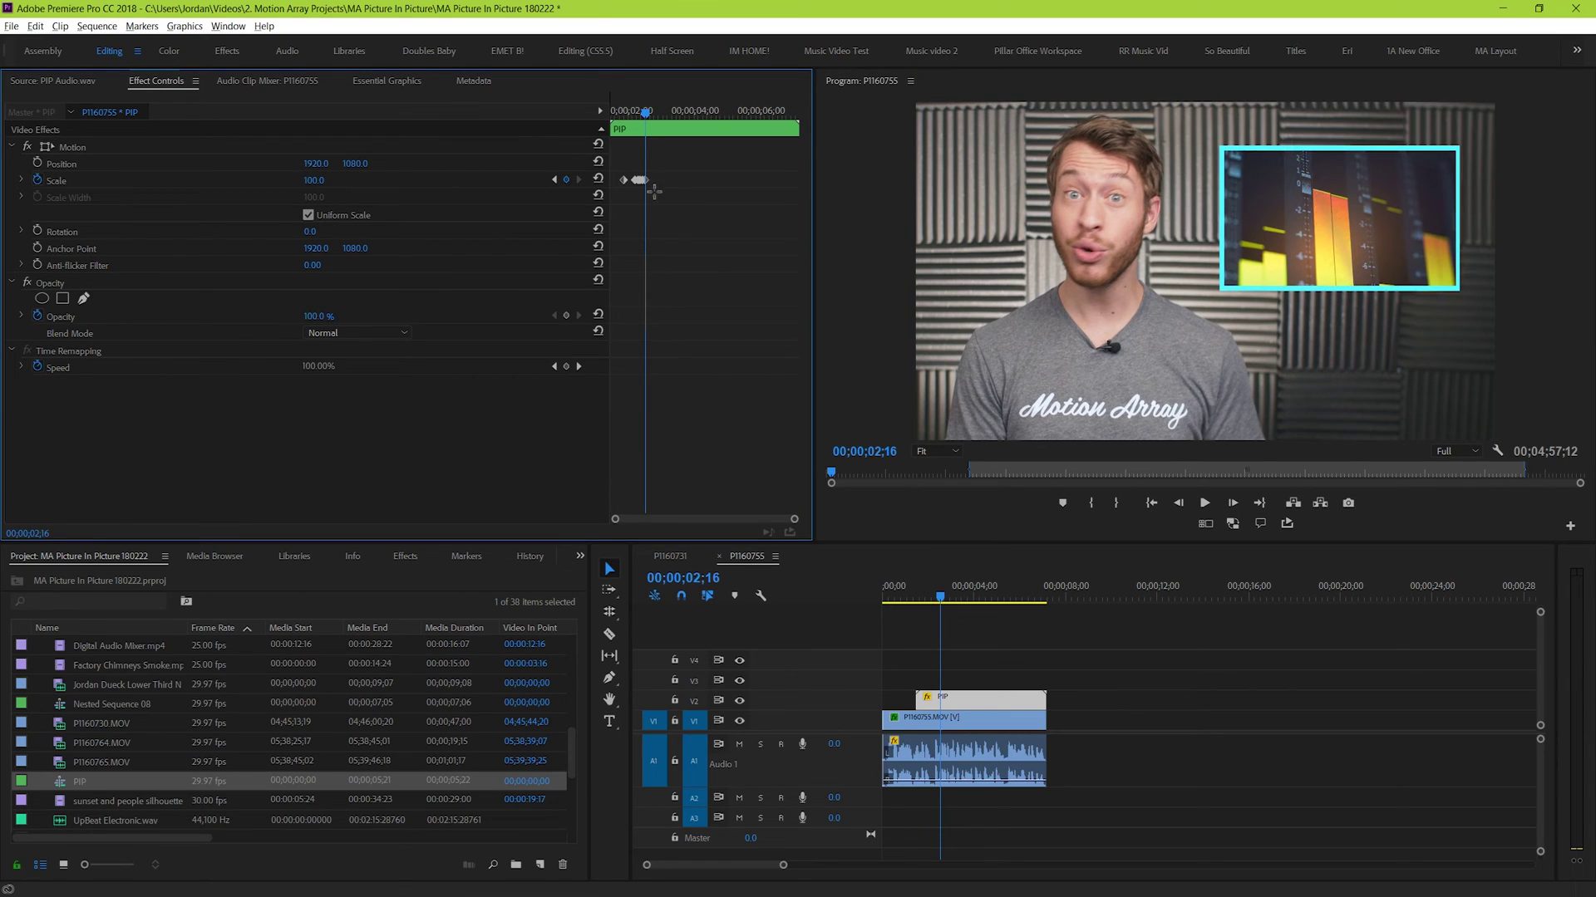
Give the scale keyframes Bezier interpolation and preview the pop-in from the start
left_click_drag(686, 210, 608, 157)
right_click(626, 186)
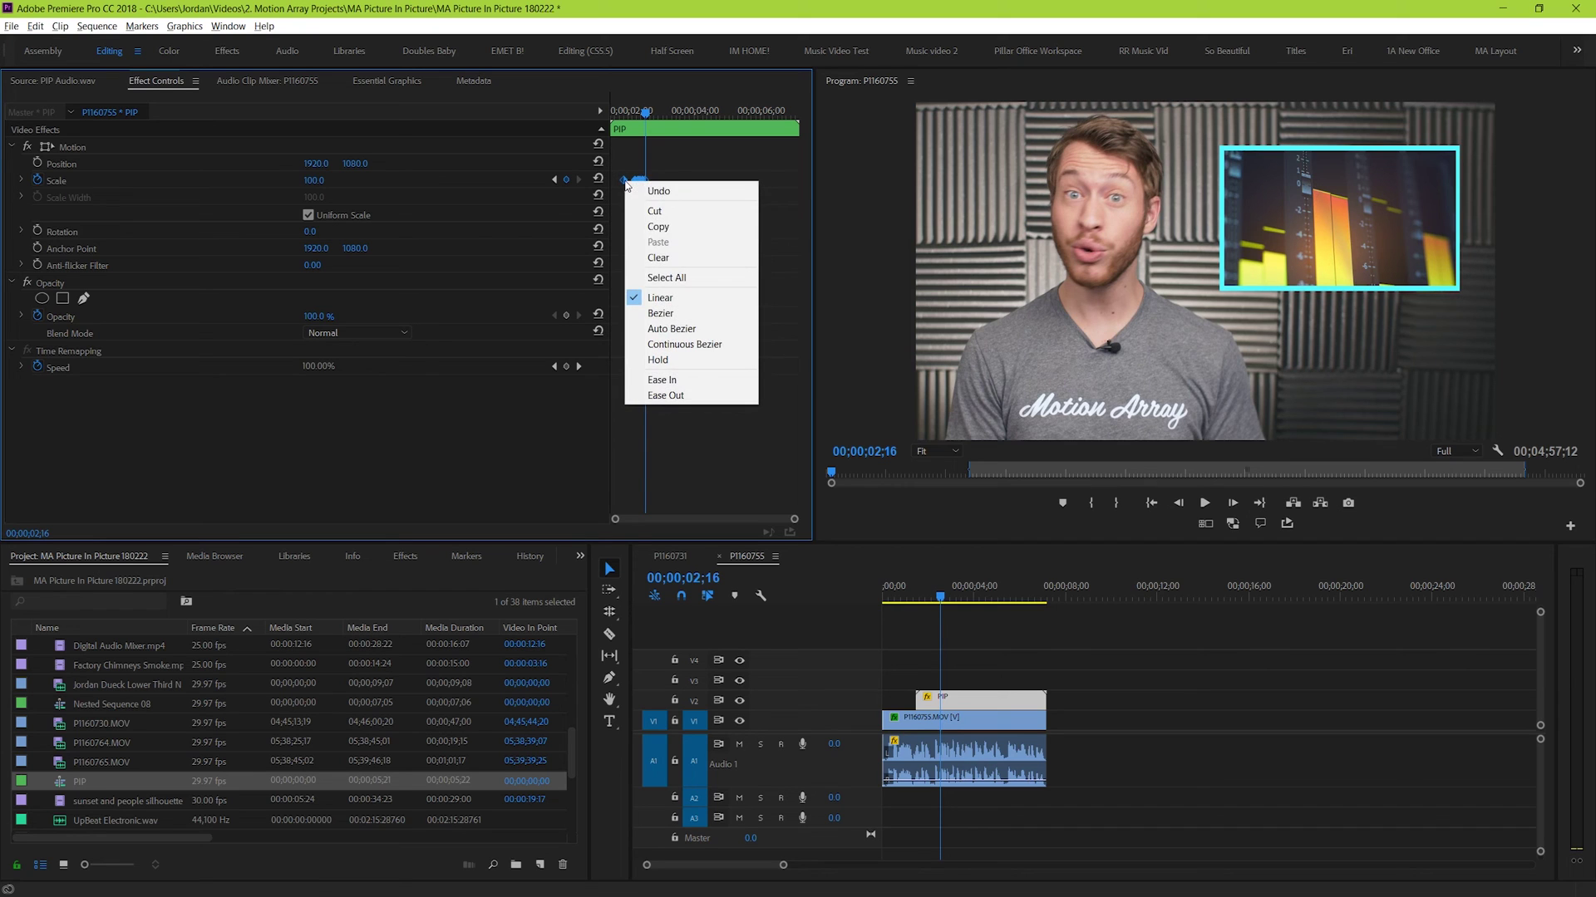
left_click(661, 313)
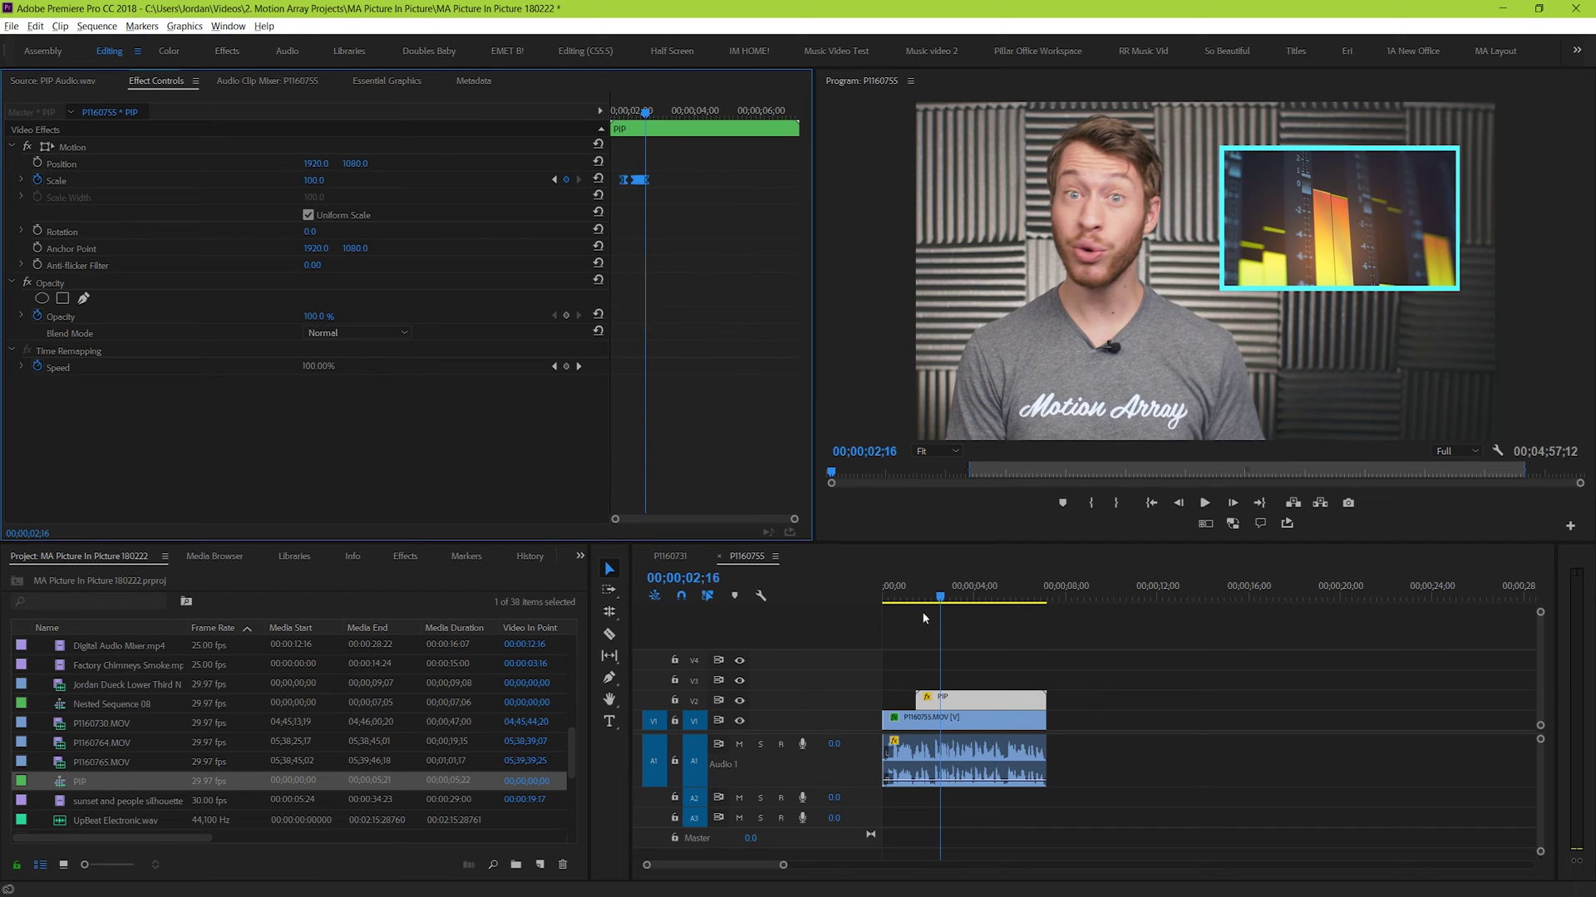
left_click_drag(923, 617, 997, 773)
key("Home")
key("space")
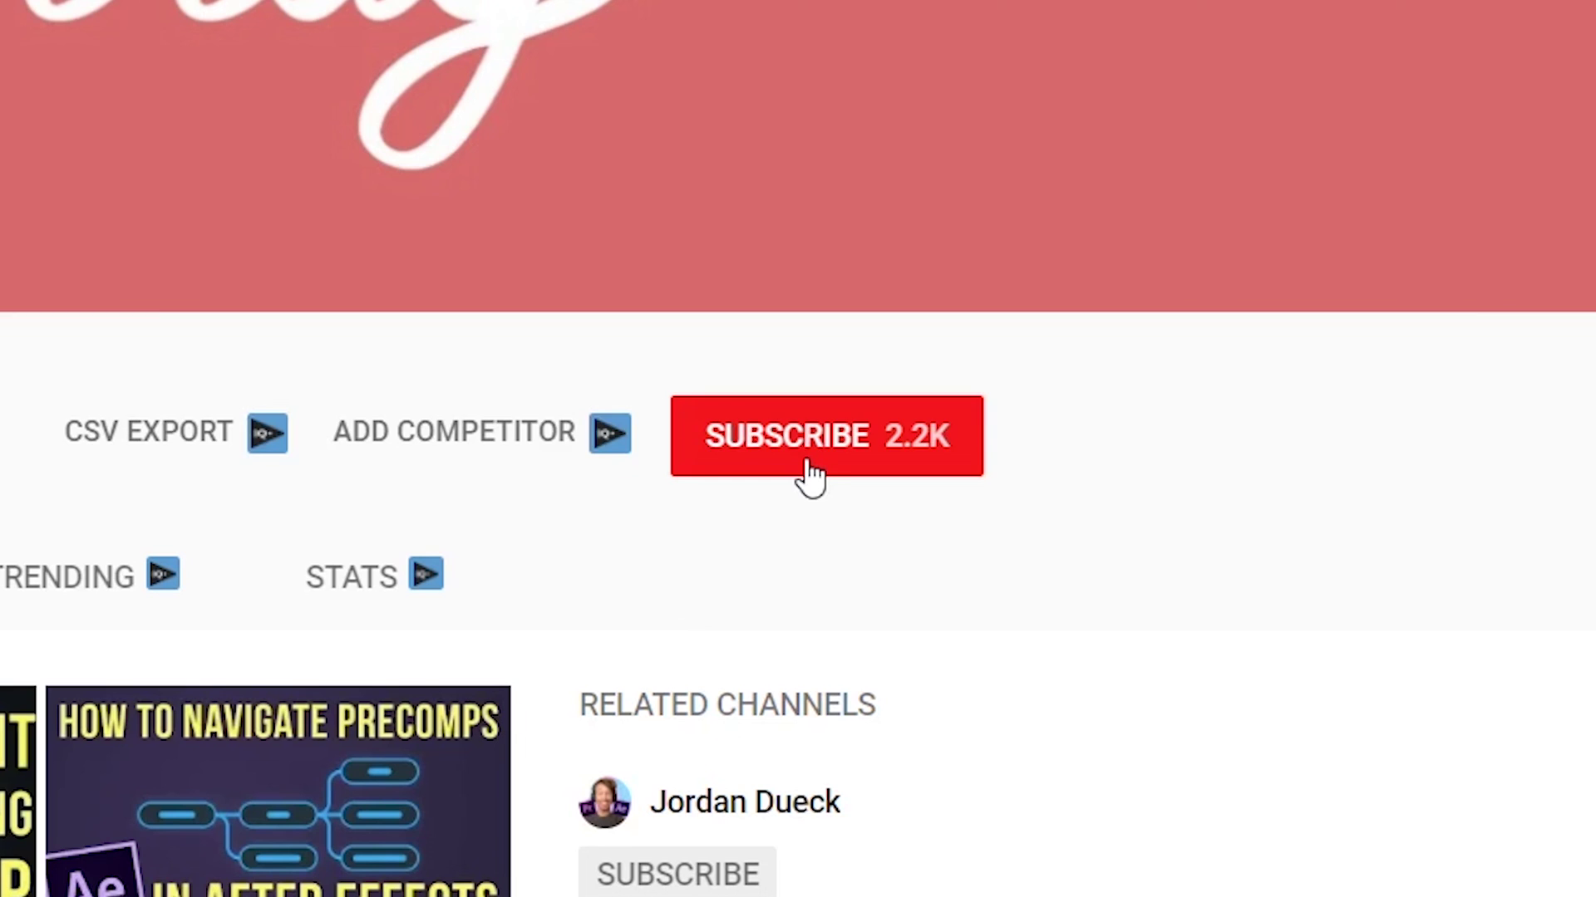
Subscribe to Motion Array Tutorials and turn on all notifications
left_click(1322, 335)
left_click(947, 436)
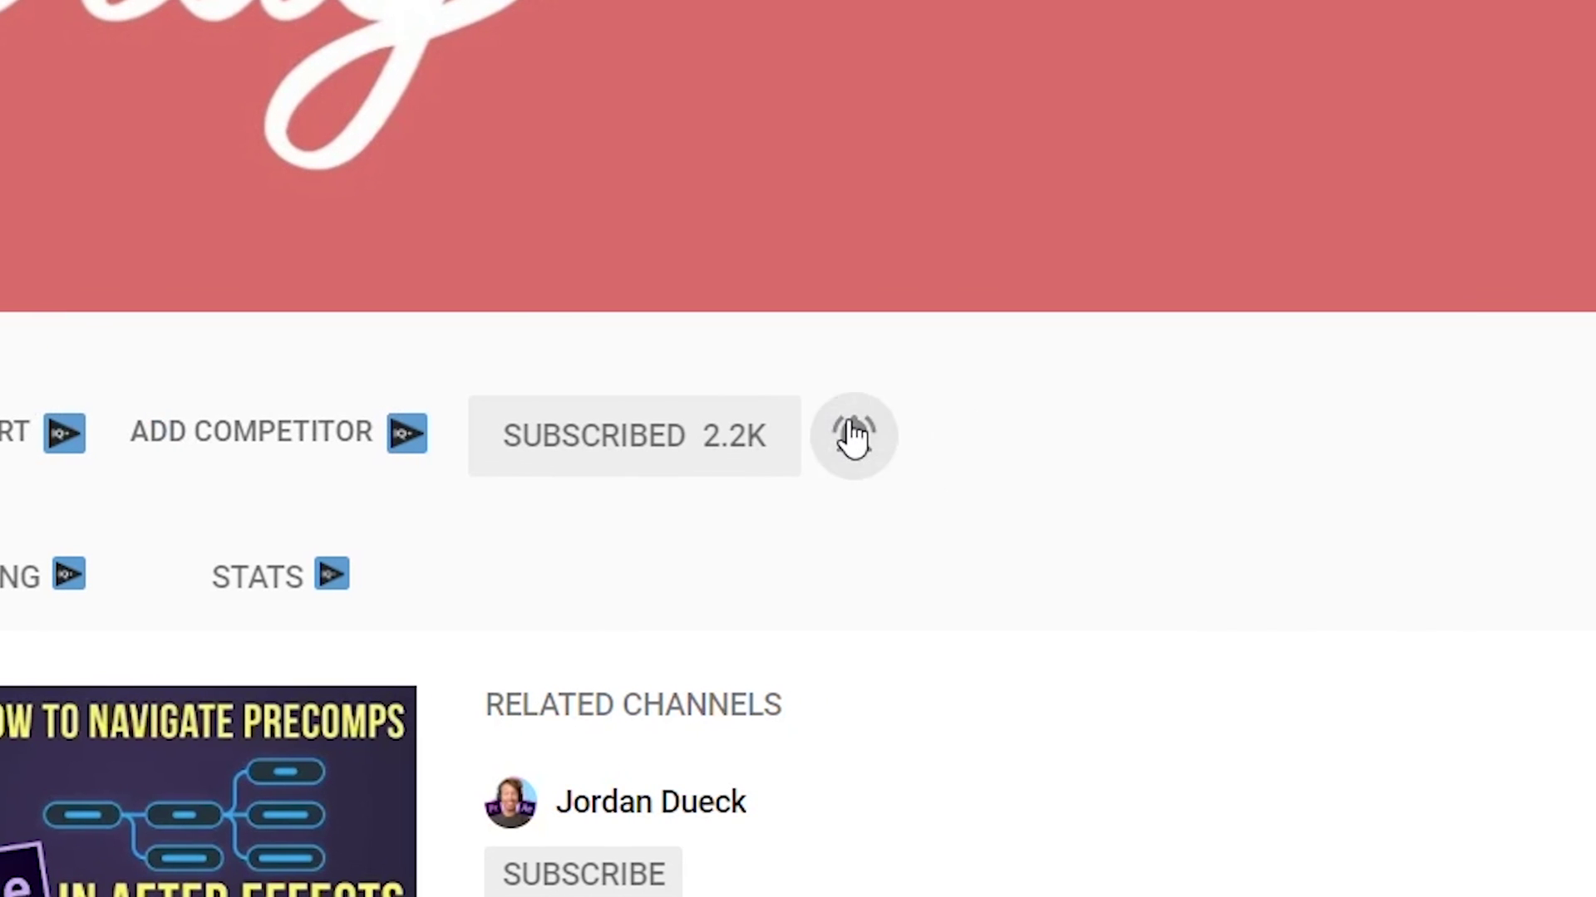